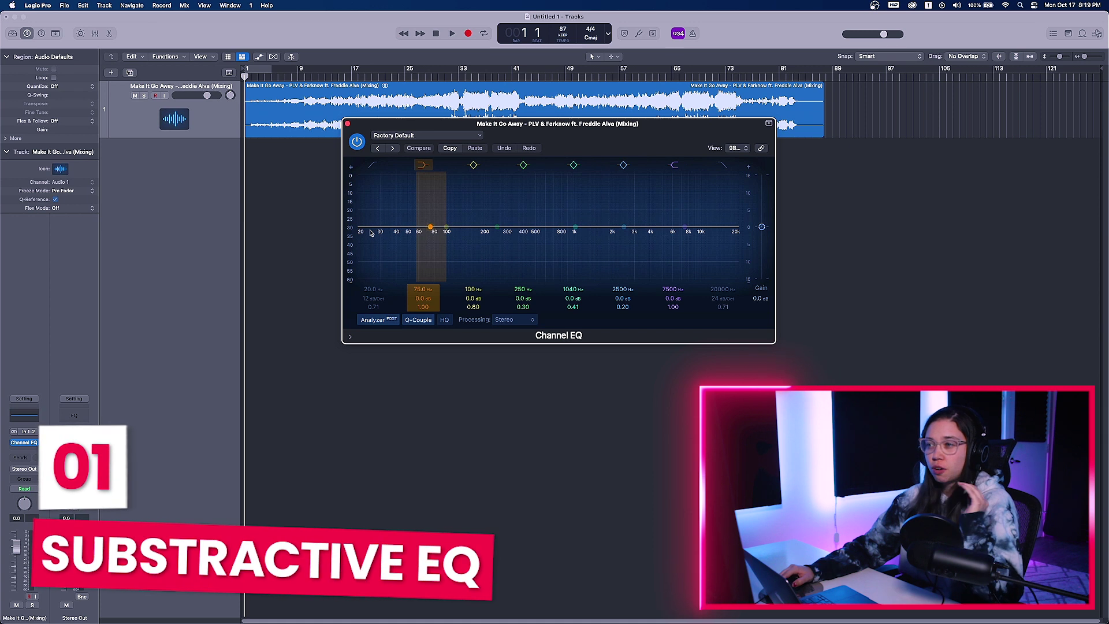
- Enable the Channel EQ's low-cut band and shape it to 29.8 Hz, 48 dB/Oct, with a Q of 0.60
left_click(369, 195)
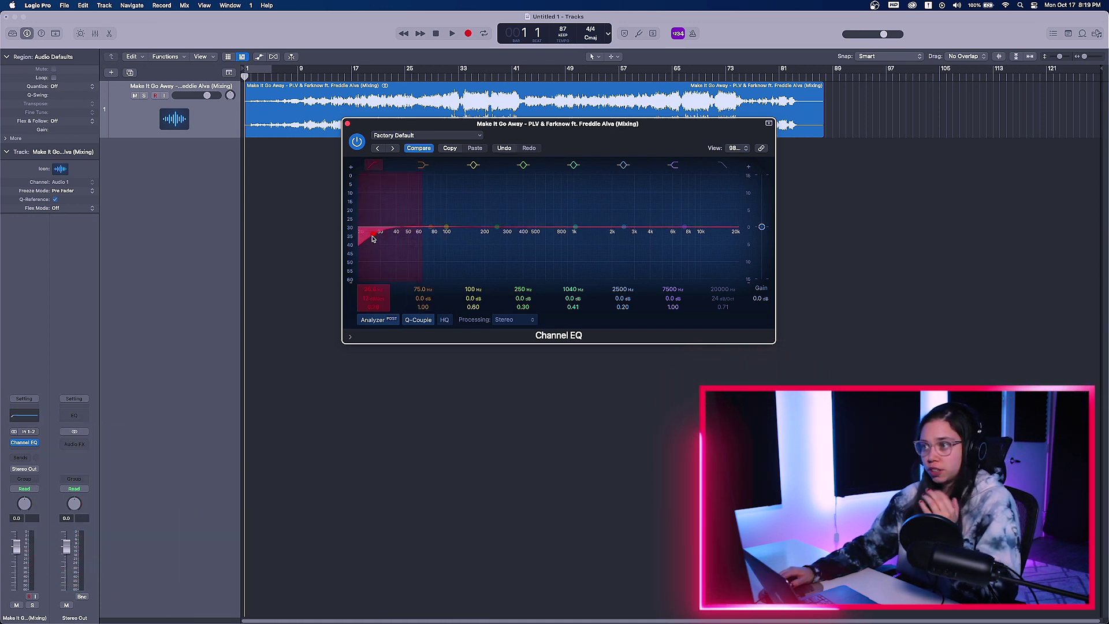
left_click_drag(373, 238, 380, 245)
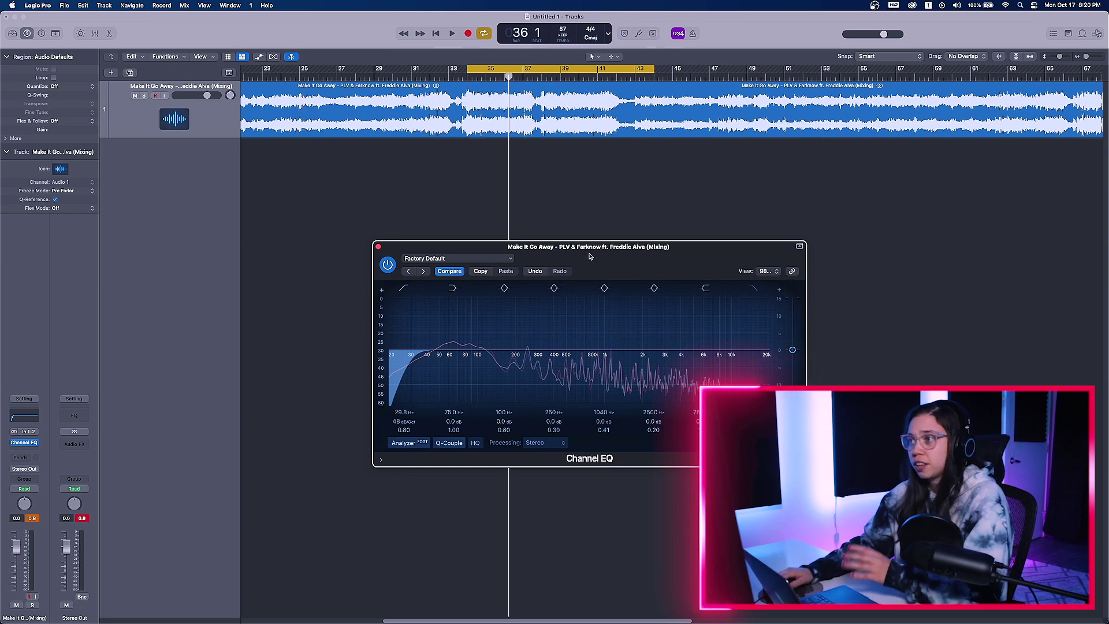
- During playback, boost the 250 Hz band to about +13.4 dB at 396 Hz and narrow its Q to 3.20
left_click_drag(590, 256, 584, 269)
key("space")
left_click_drag(521, 362, 551, 319)
key("space")
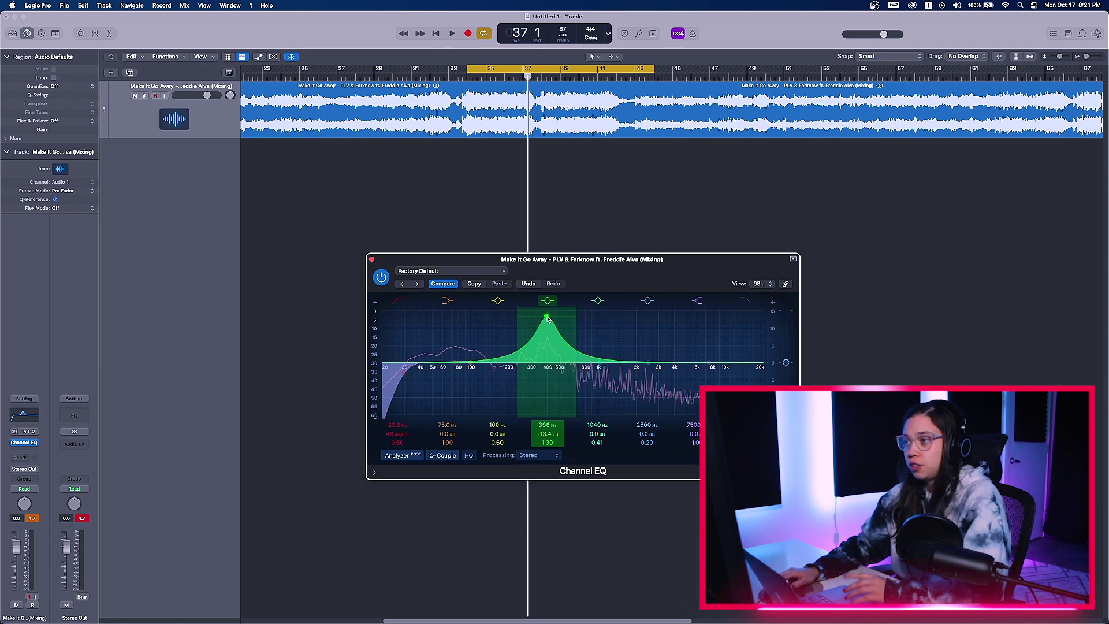
scroll(547, 318, "up", 5)
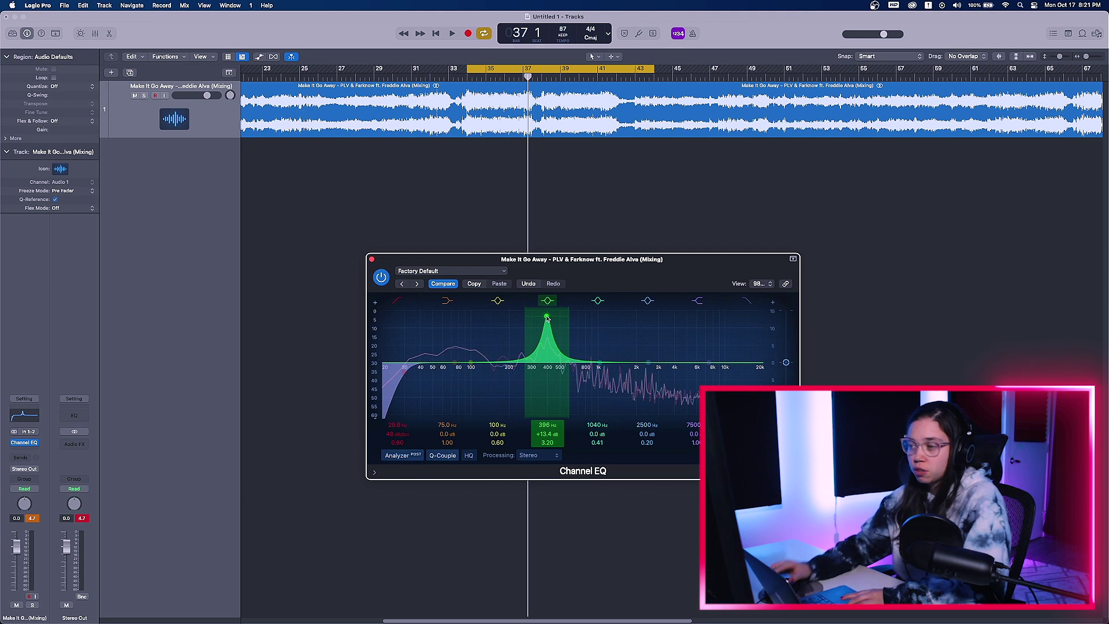
- Sweep the boosted low-mid band to about 450 Hz, widen its Q to 1.80 and cut its gain to -1.5 dB
key("space")
left_click_drag(546, 318, 552, 316)
key("space")
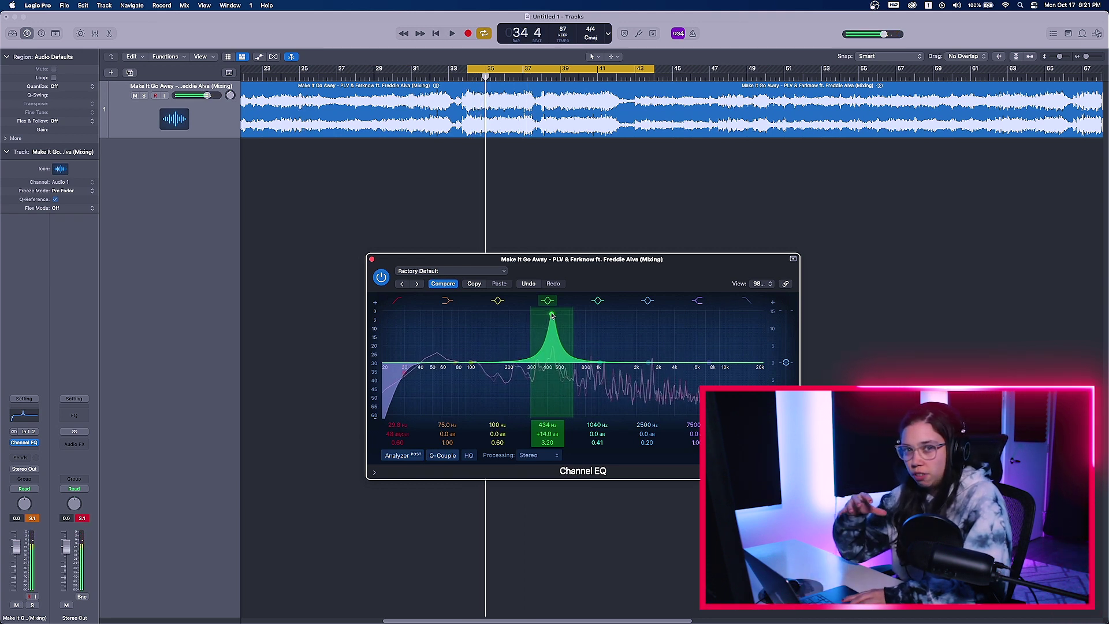
key("space")
mouse_move(555, 316)
left_mouse_down()
mouse_move(542, 316)
mouse_move(554, 315)
left_mouse_up()
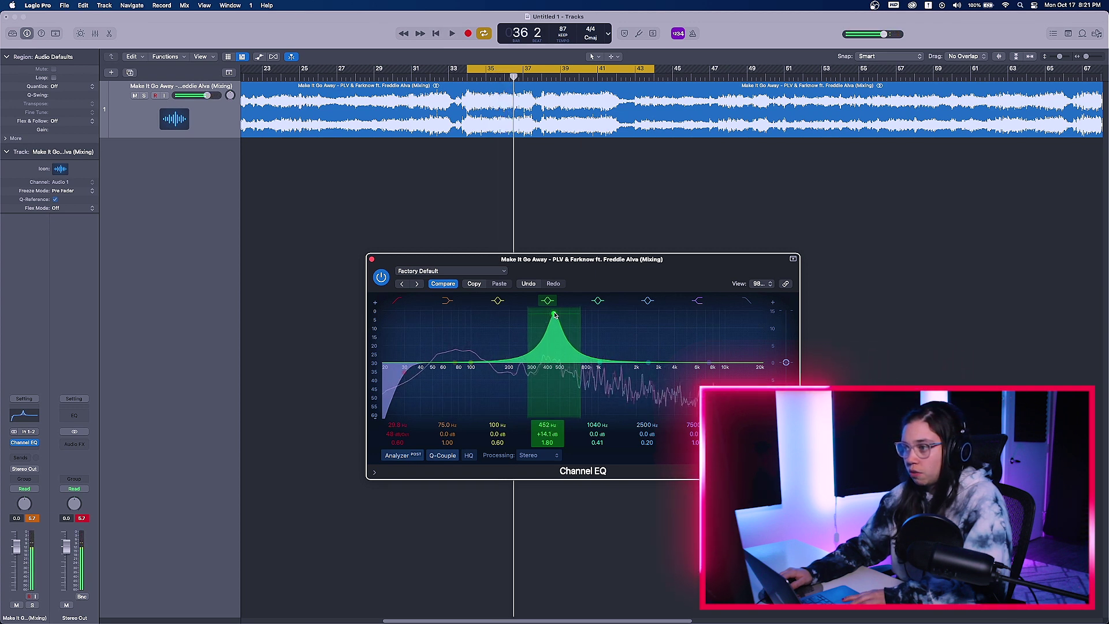
left_click_drag(555, 368, 552, 437)
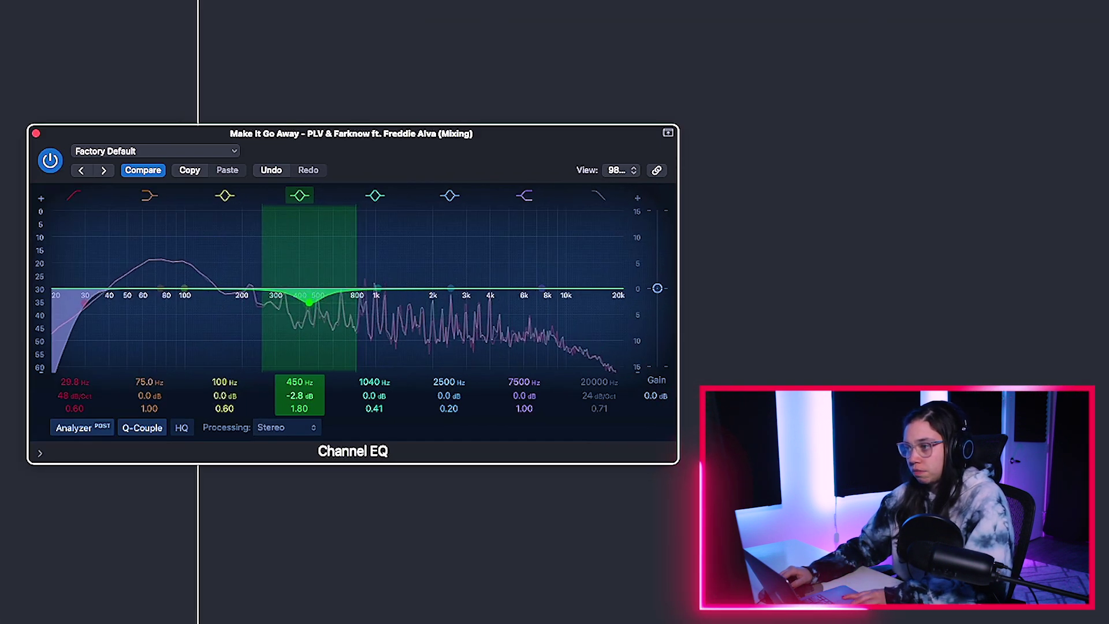
left_click_drag(309, 301, 309, 295)
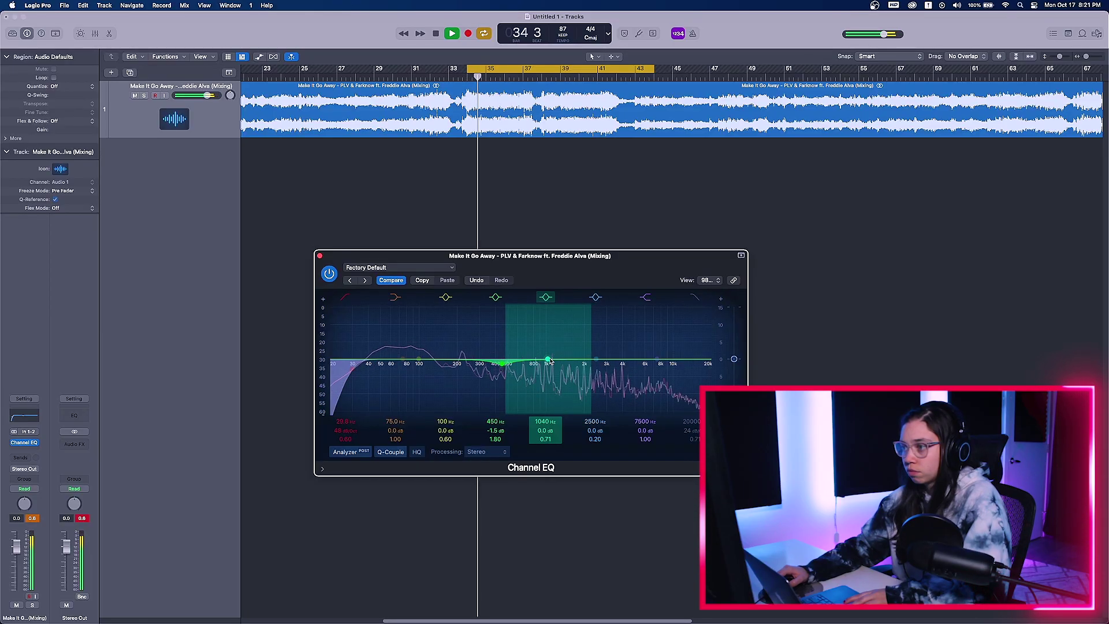
- Boost the 2500 Hz band and sweep it up to about 10300 Hz at +14.6 dB, narrowing its Q to 5.60
left_click_drag(595, 359, 599, 317)
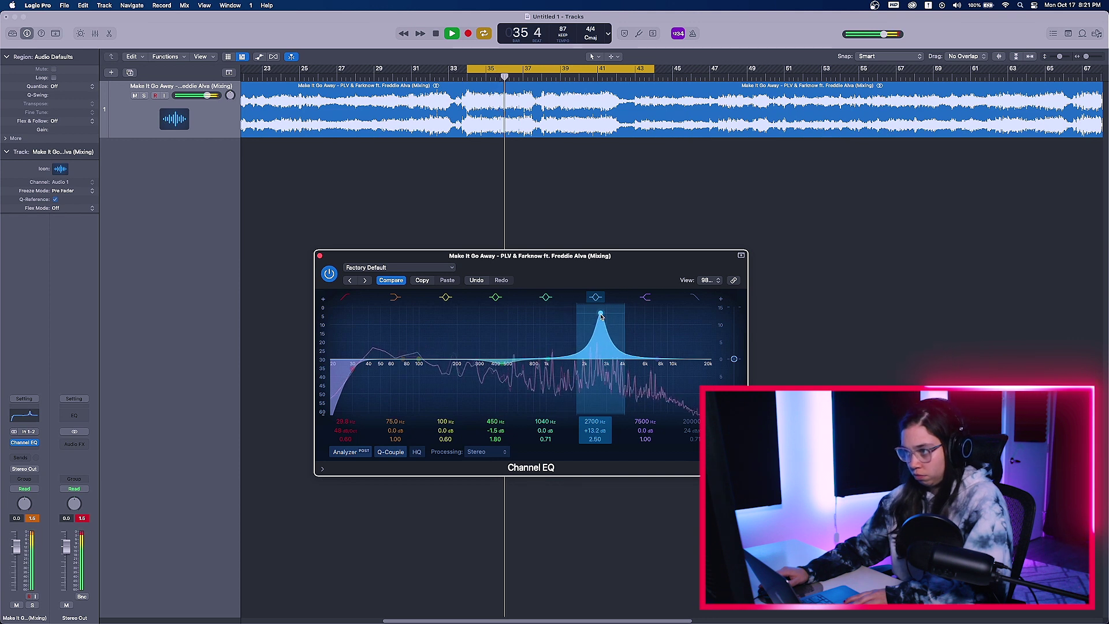
left_click_drag(638, 312, 658, 312)
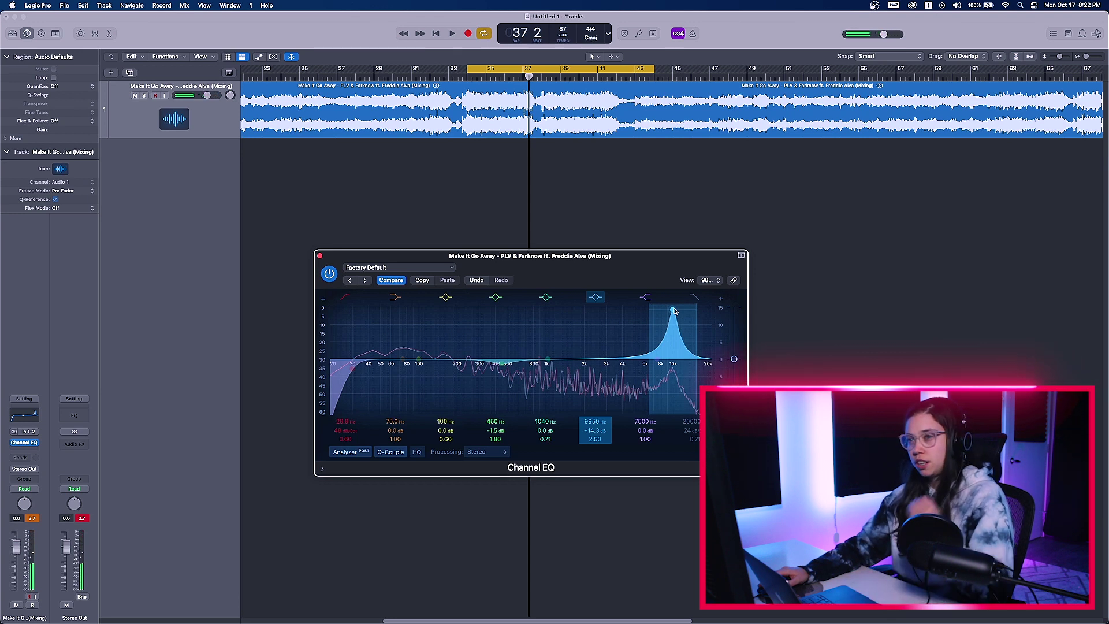
scroll(673, 312, "up", 5)
key("space")
left_click_drag(673, 311, 676, 311)
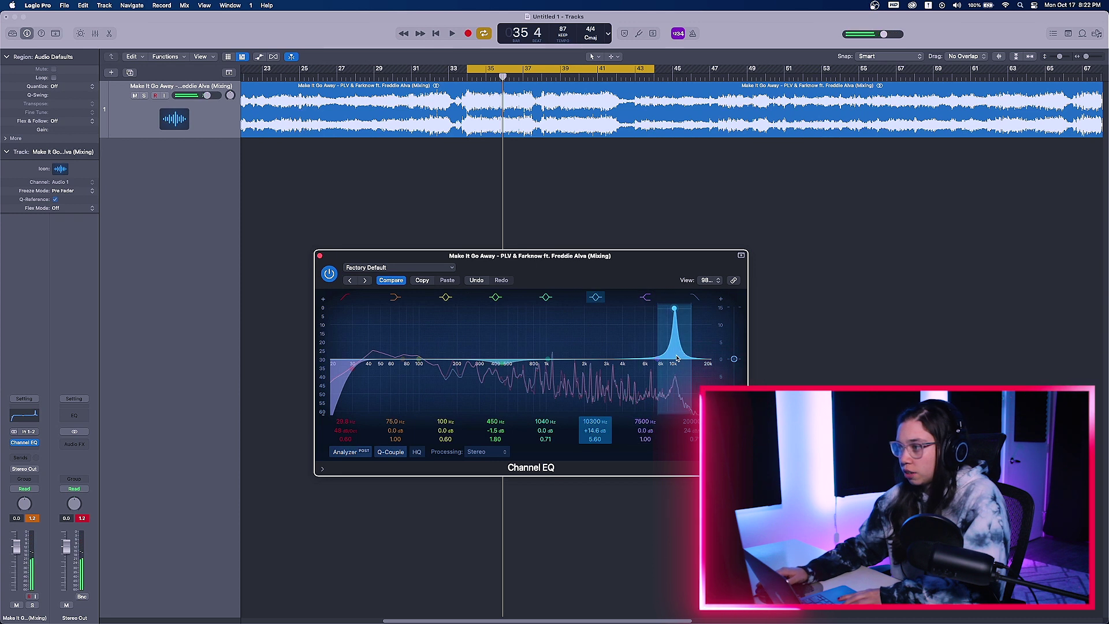
- Turn the boosted high-frequency peak into a narrow cut at about 10200 Hz while the loop plays
key("space")
left_click_drag(675, 310, 674, 370)
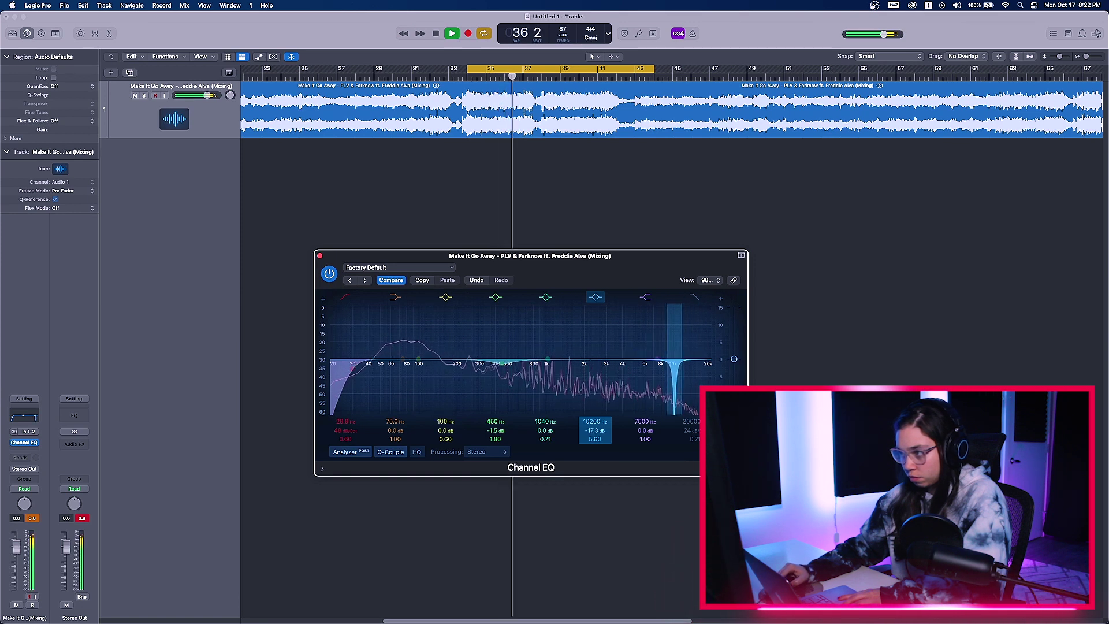
left_click_drag(674, 364, 674, 367)
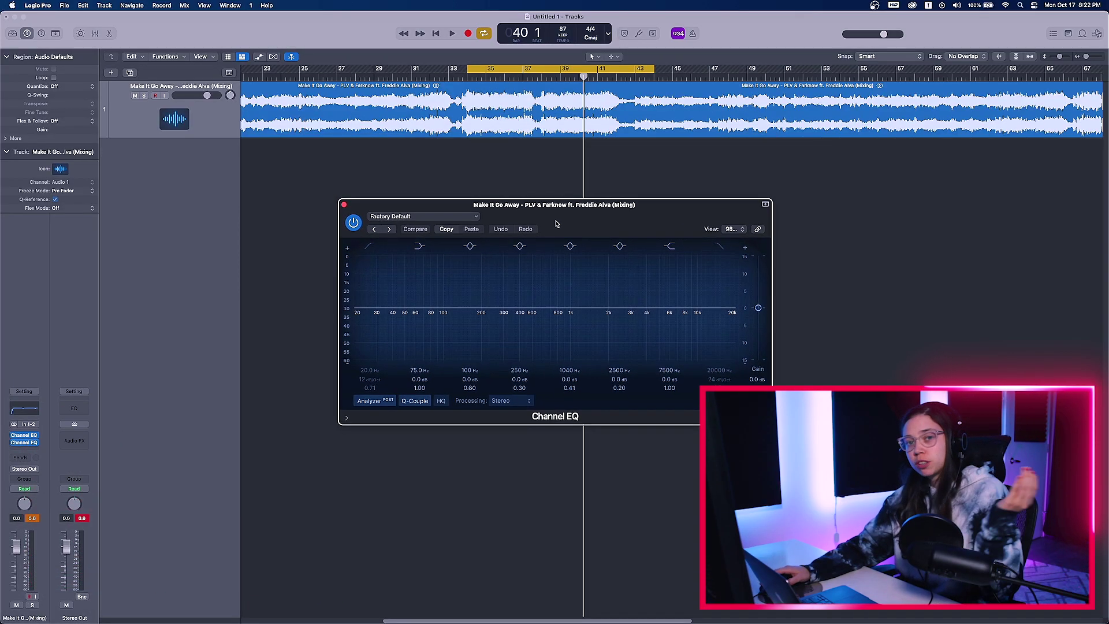
- In the second Channel EQ, sweep the 2500 Hz band and settle on a +3.6 dB boost at 3600 Hz with Q 1.00
left_click_drag(558, 223, 551, 258)
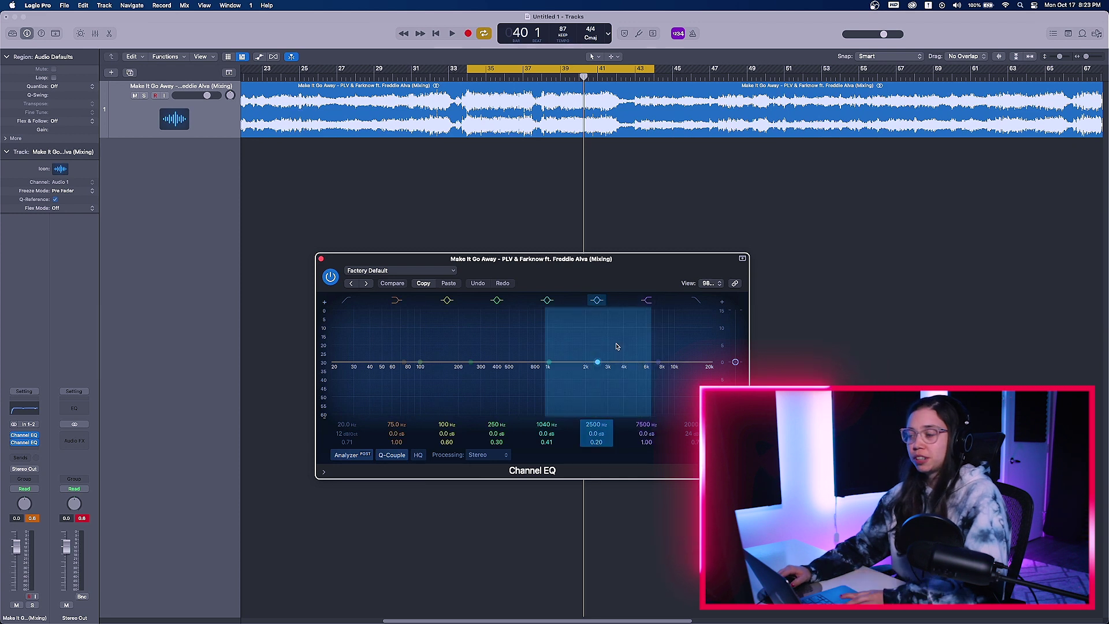
key("space")
left_click_drag(600, 362, 610, 319)
key("space")
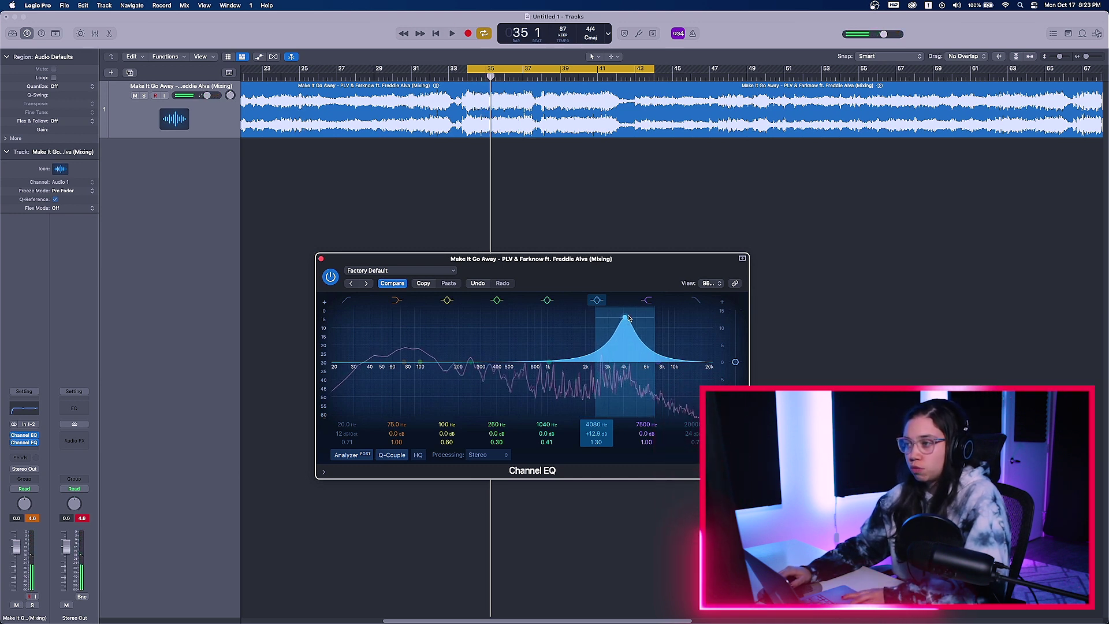
key("space")
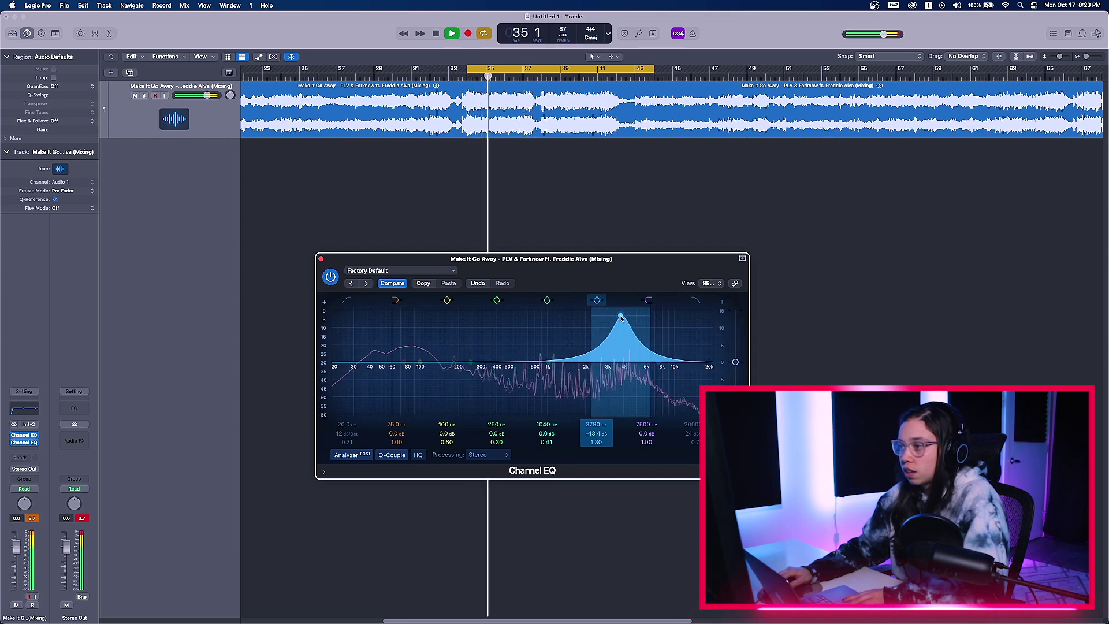
left_click_drag(599, 317, 633, 346)
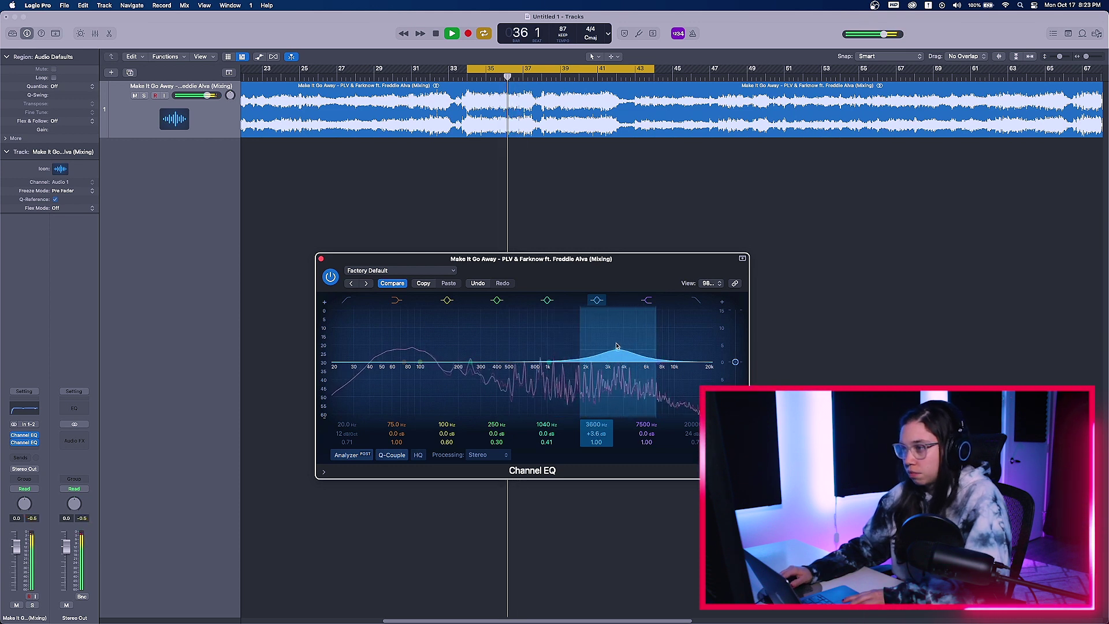
- Toggle the second Channel EQ's bypass during playback to compare the track with and without the boost
left_click(331, 278)
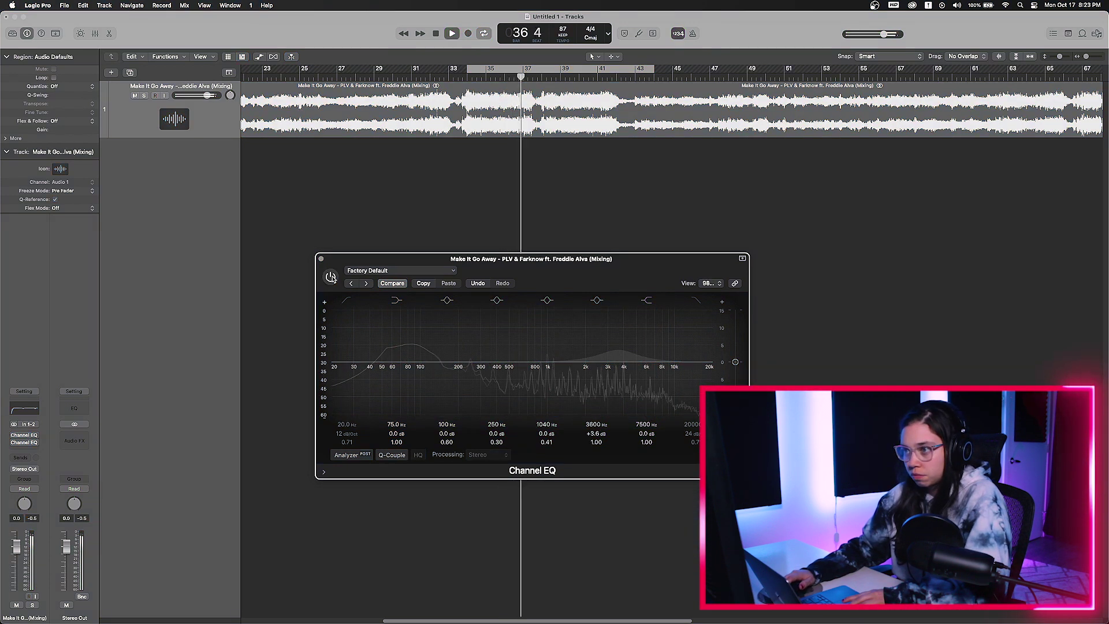
left_click(331, 277)
left_click(331, 277)
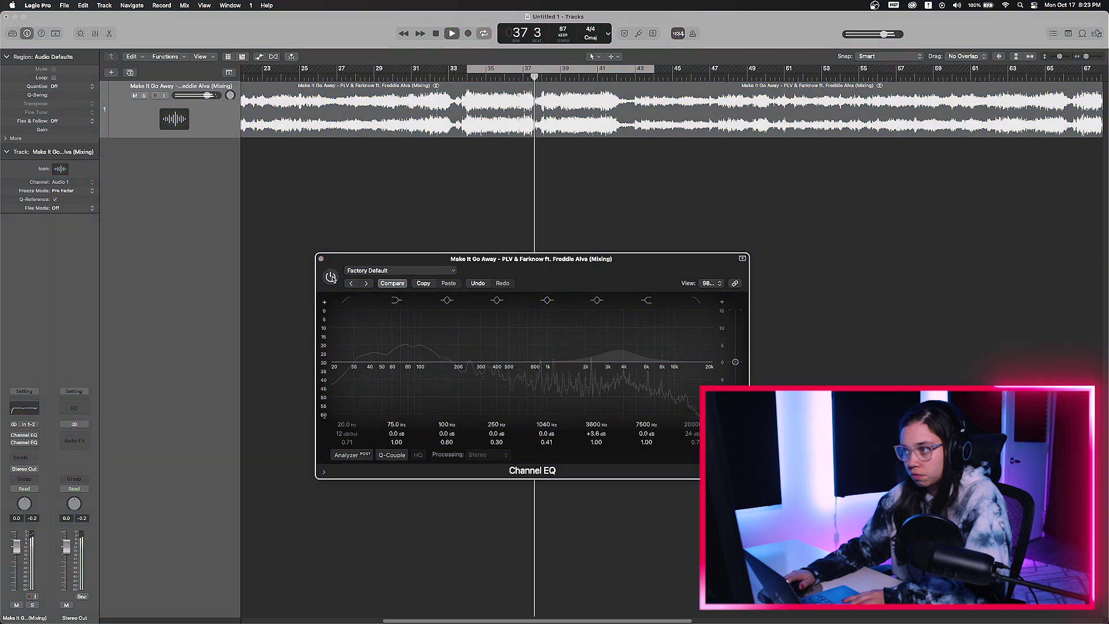
left_click(331, 277)
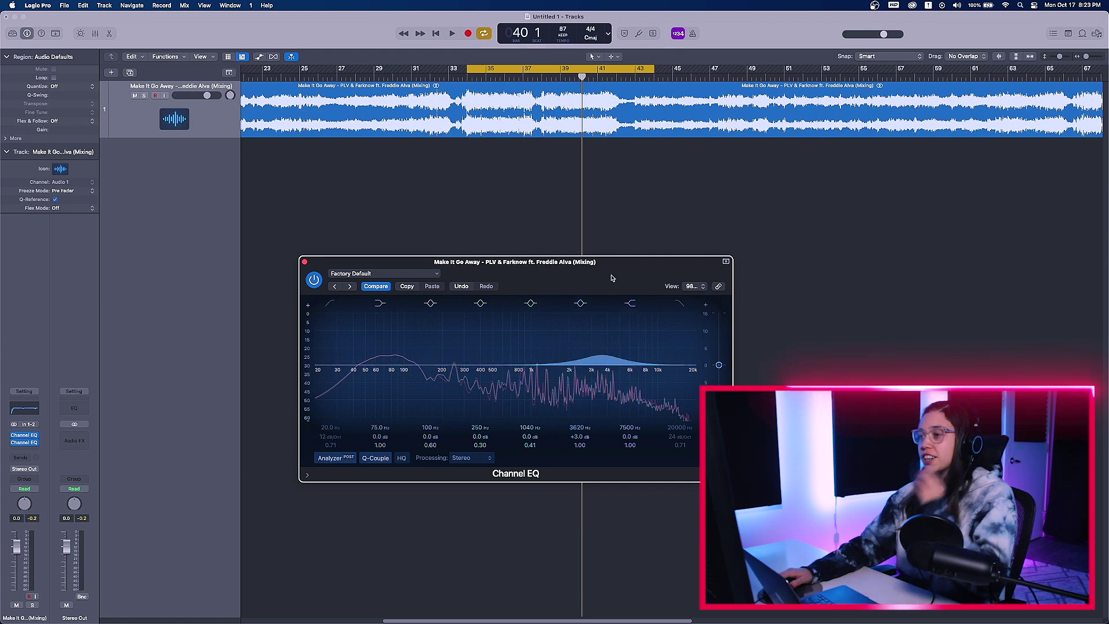
- Hide the plug-in window and switch the track's Channel EQs off and on during looped playback to compare the sound
left_click_drag(404, 261, 447, 264)
key("v")
key("space")
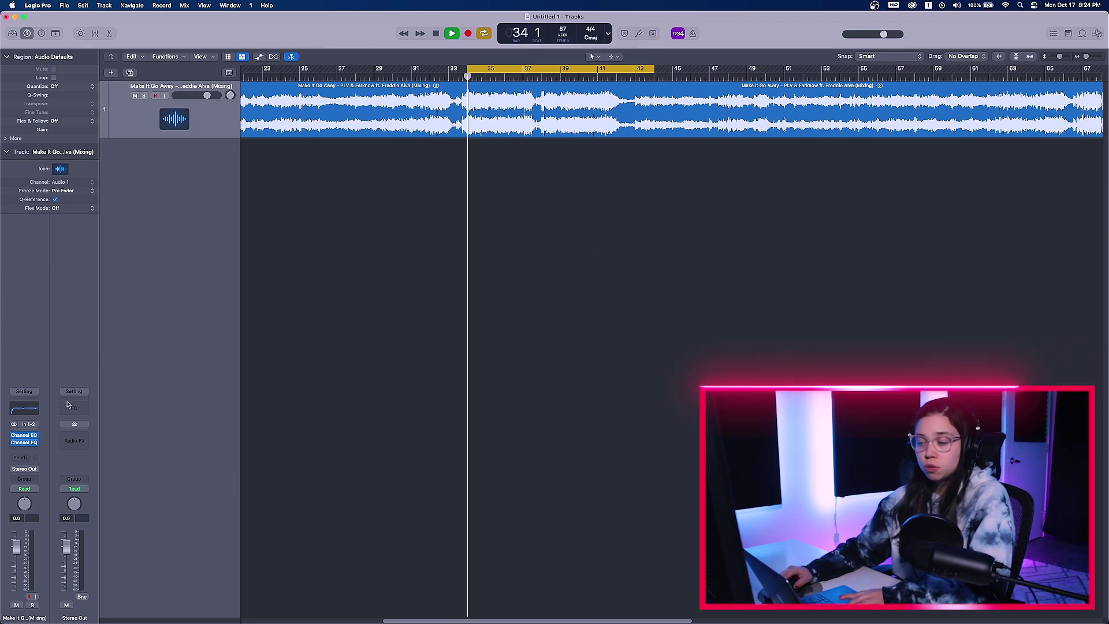
key("space")
key("space")
left_click(14, 443)
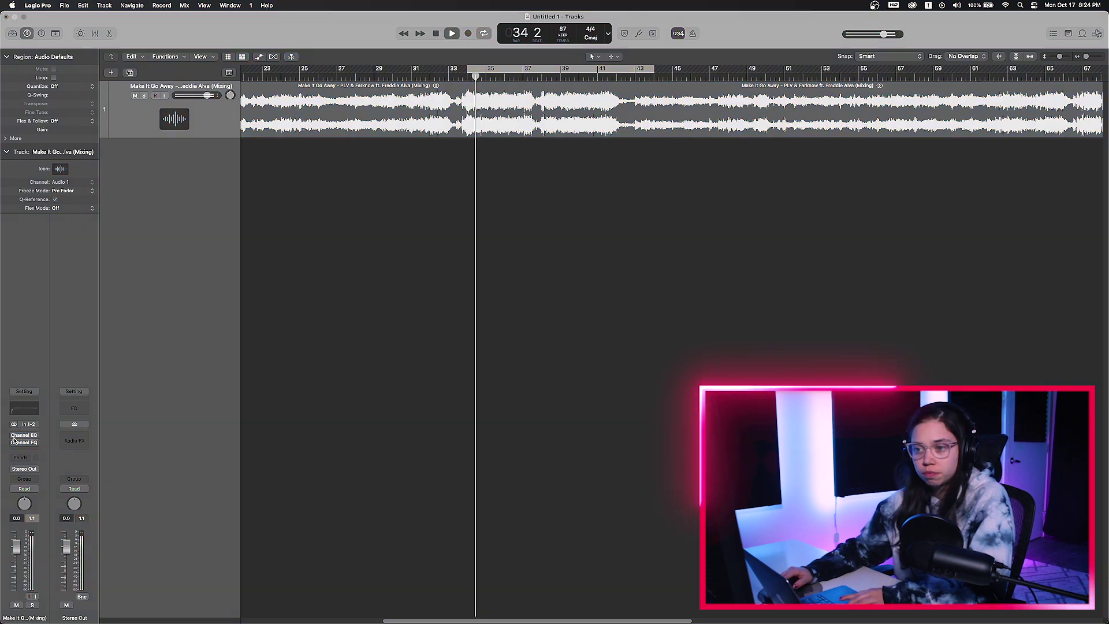
left_click(14, 443)
left_click(15, 443)
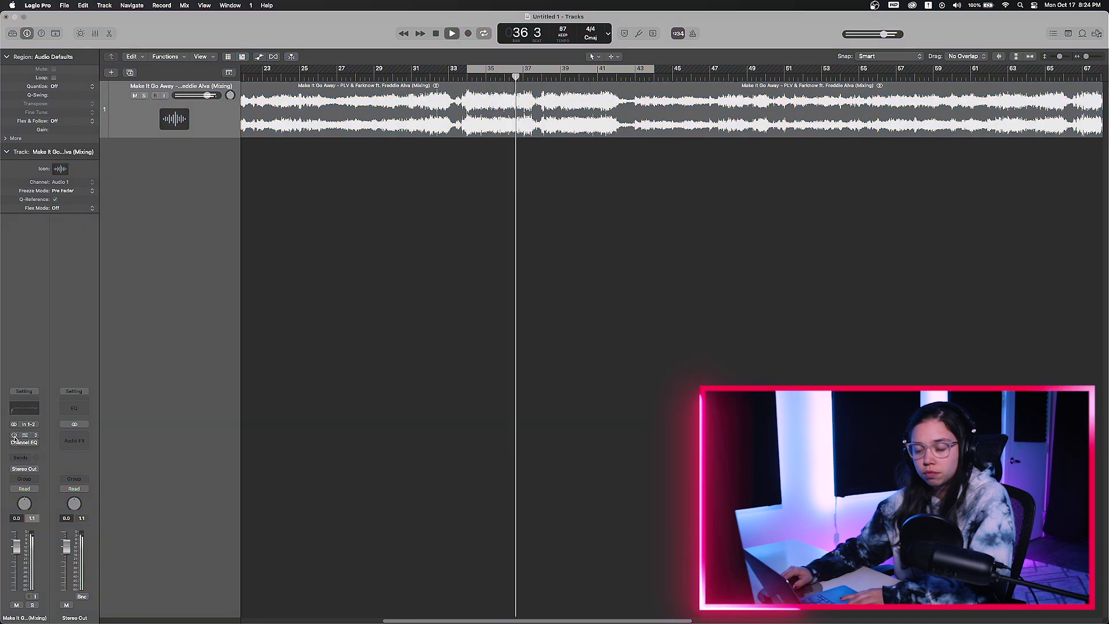
left_click(14, 443)
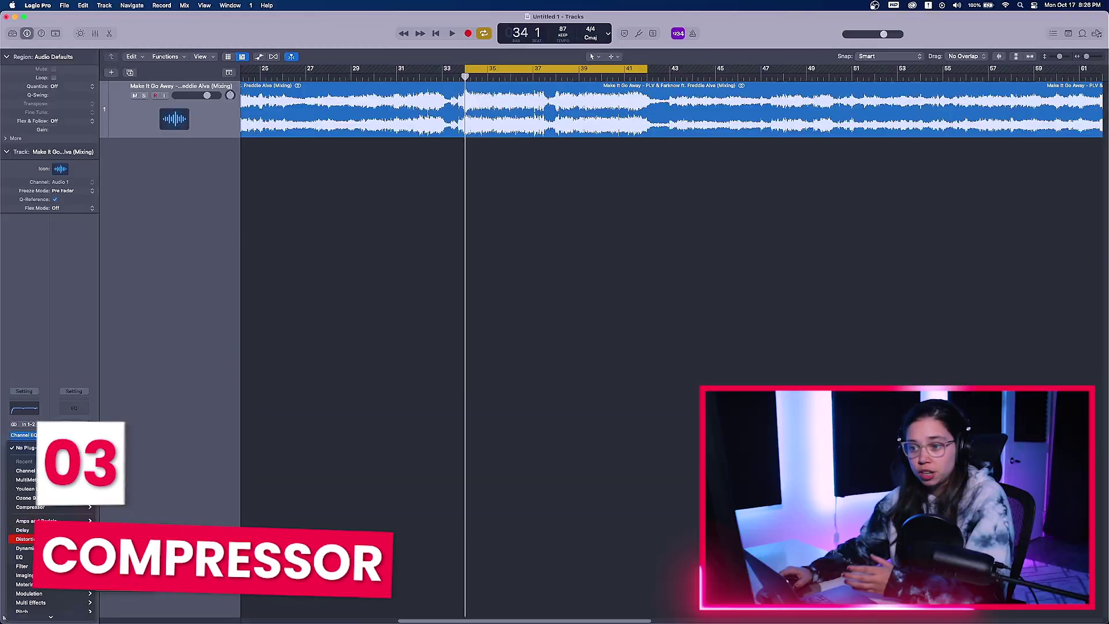
- Insert a stereo Compressor after the two Channel EQs and place its window below the track
mouse_move(115, 558)
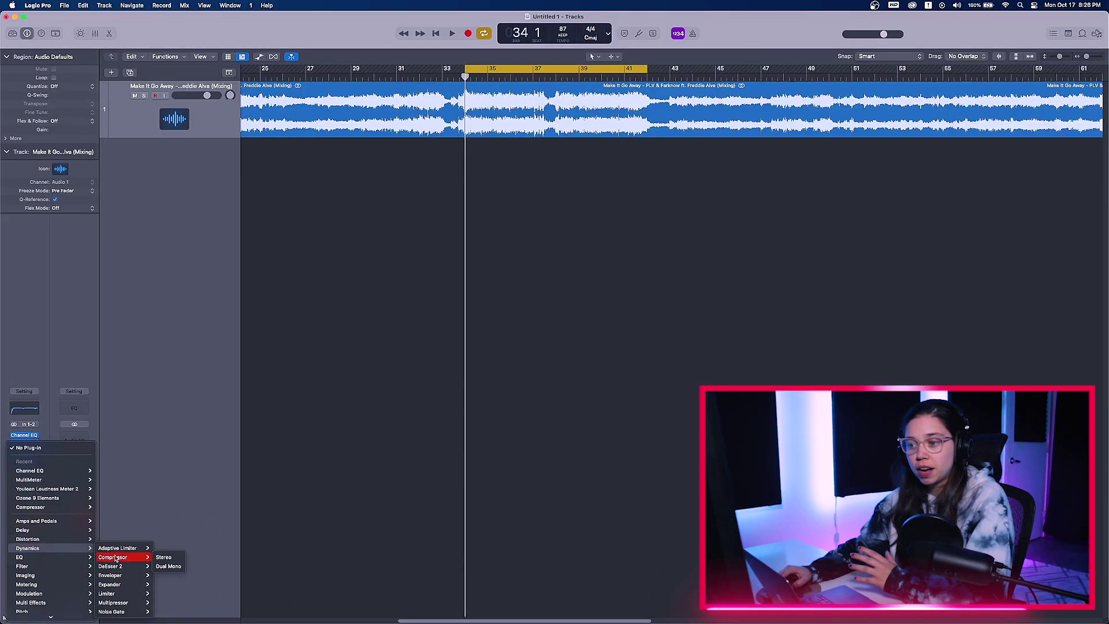
left_click(161, 557)
left_click_drag(616, 138, 628, 197)
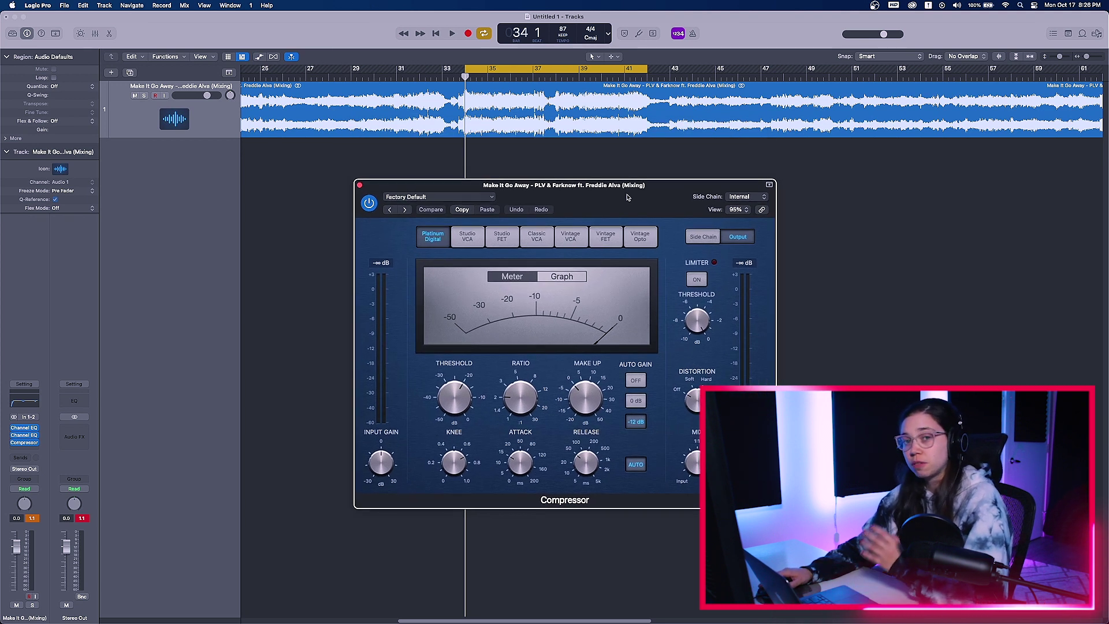
- Audition the Studio VCA, Studio FET and Classic VCA compressor models during playback, settle on Studio VCA and compare it with bypass
left_click(467, 236)
key("space")
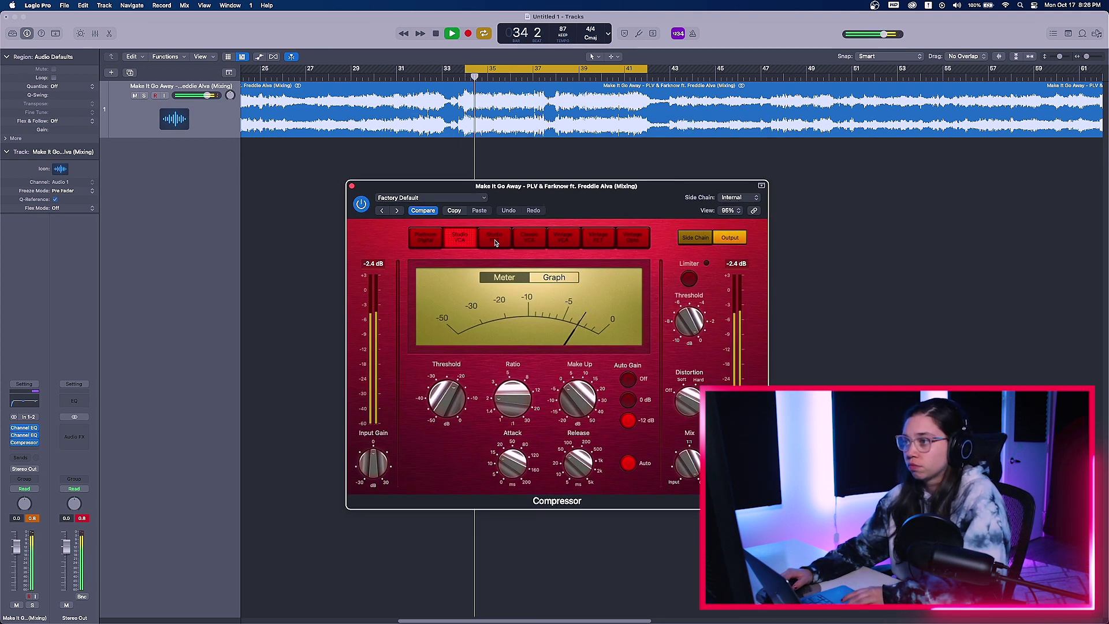
left_click(495, 240)
left_click(529, 238)
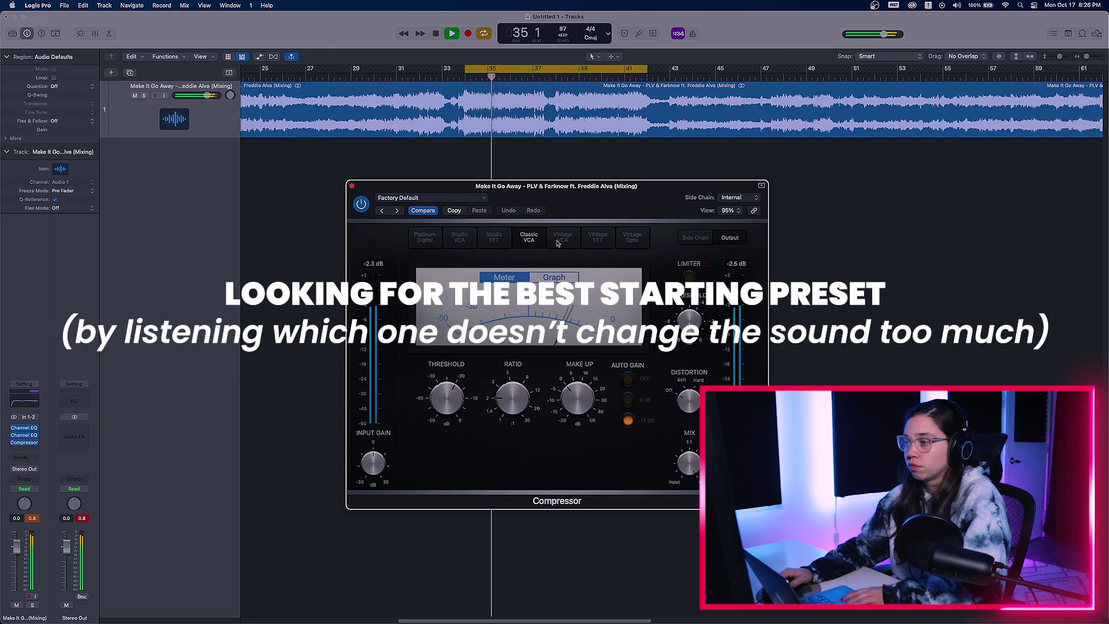
left_click(362, 204)
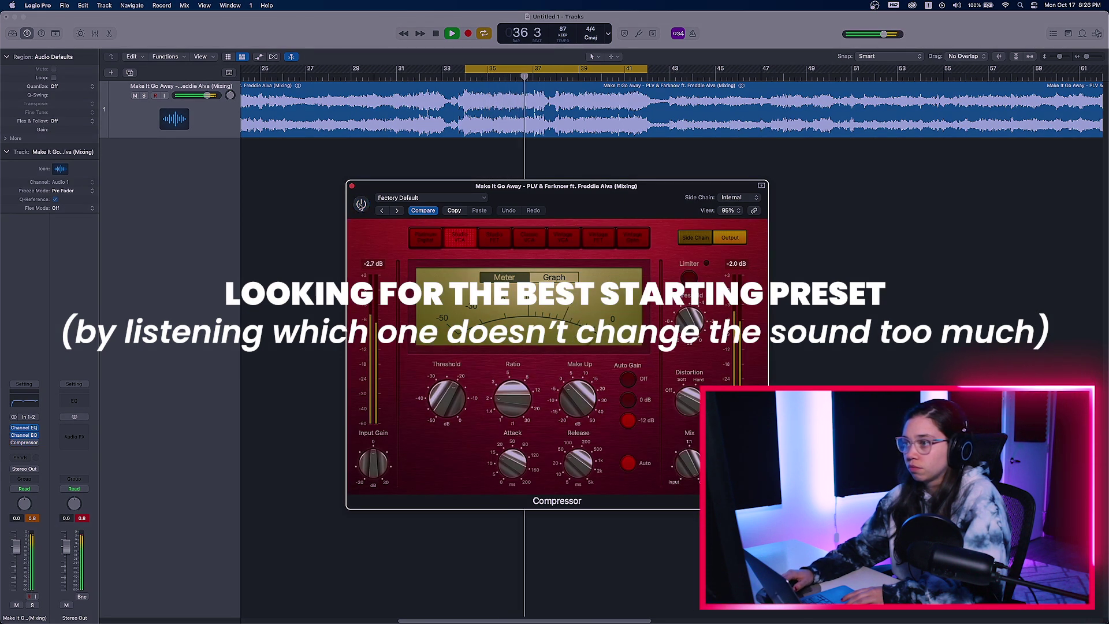
left_click(360, 205)
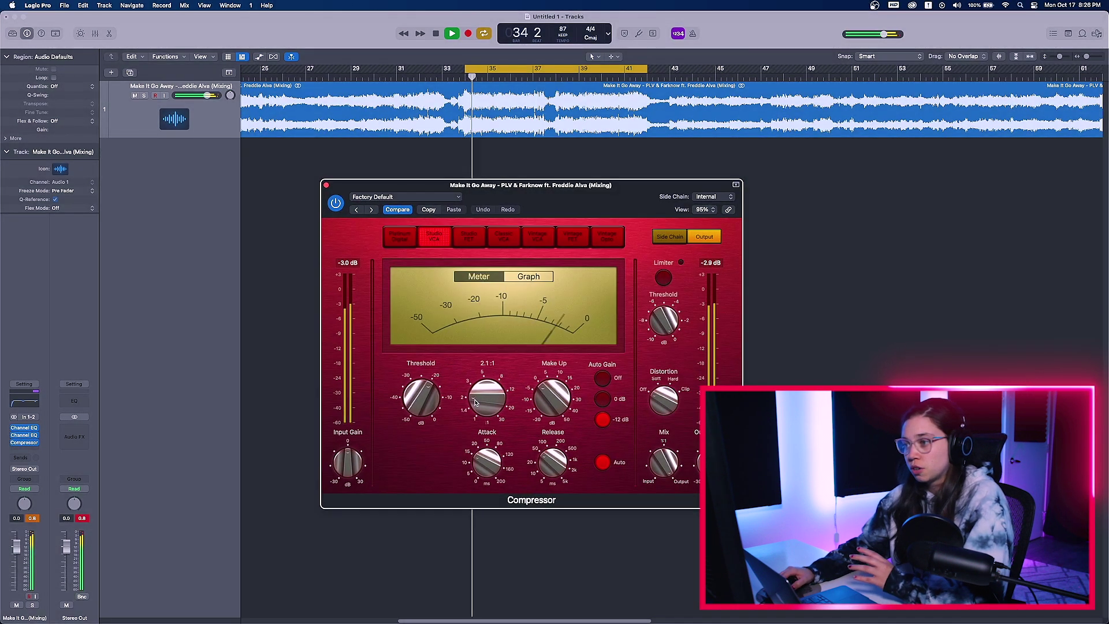
- Set the compressor's ratio to 2.5:1 and lower its threshold while listening to the loop
left_click_drag(472, 400, 471, 395)
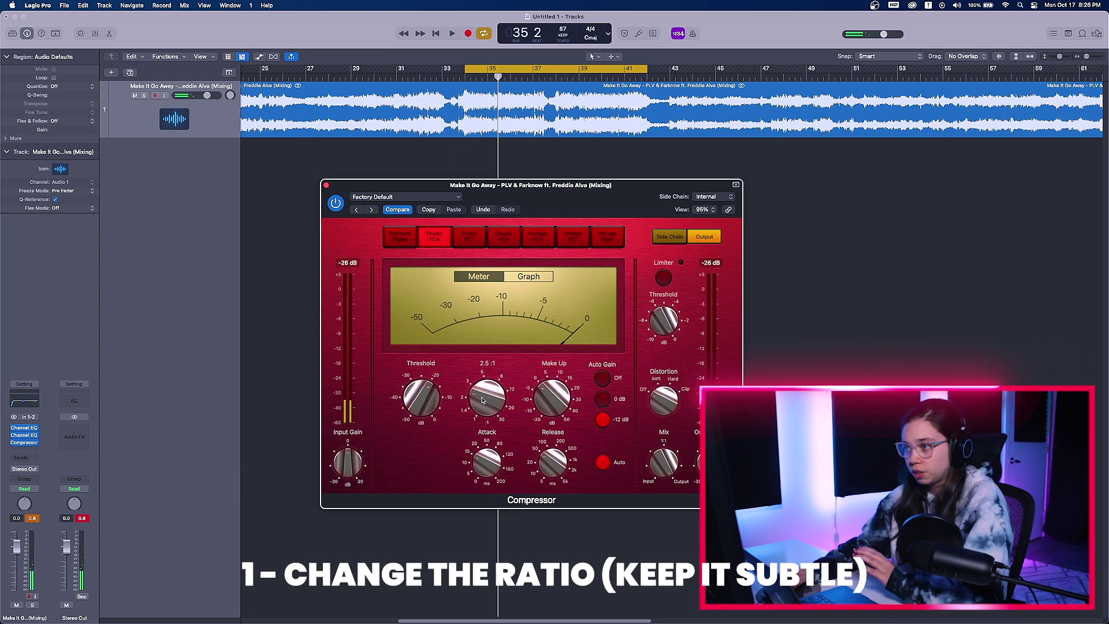
key("space")
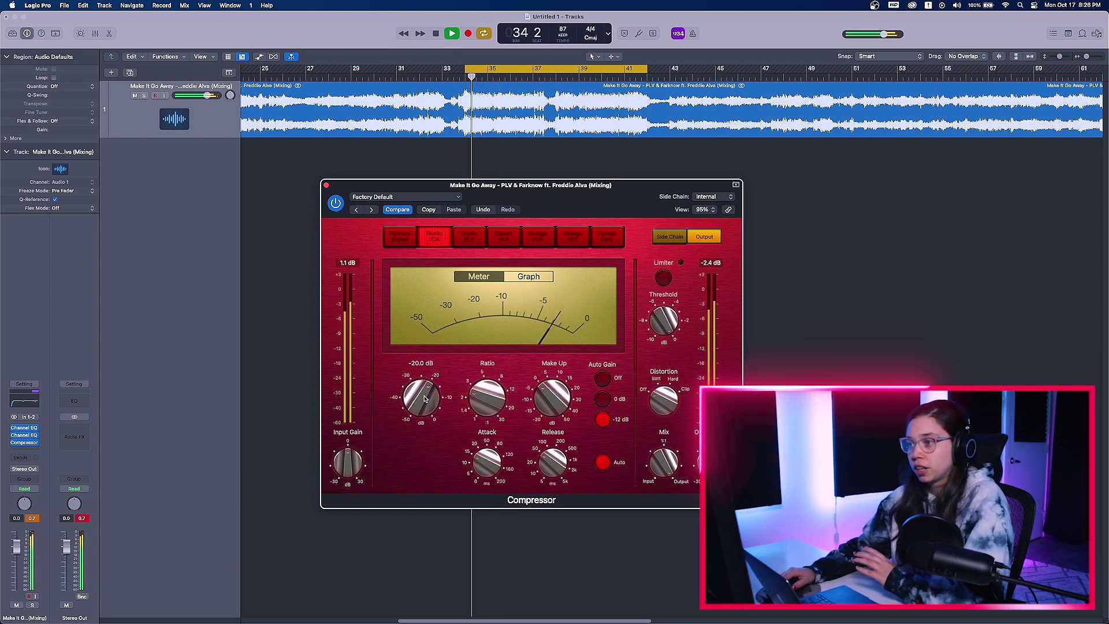
left_click_drag(425, 399, 422, 412)
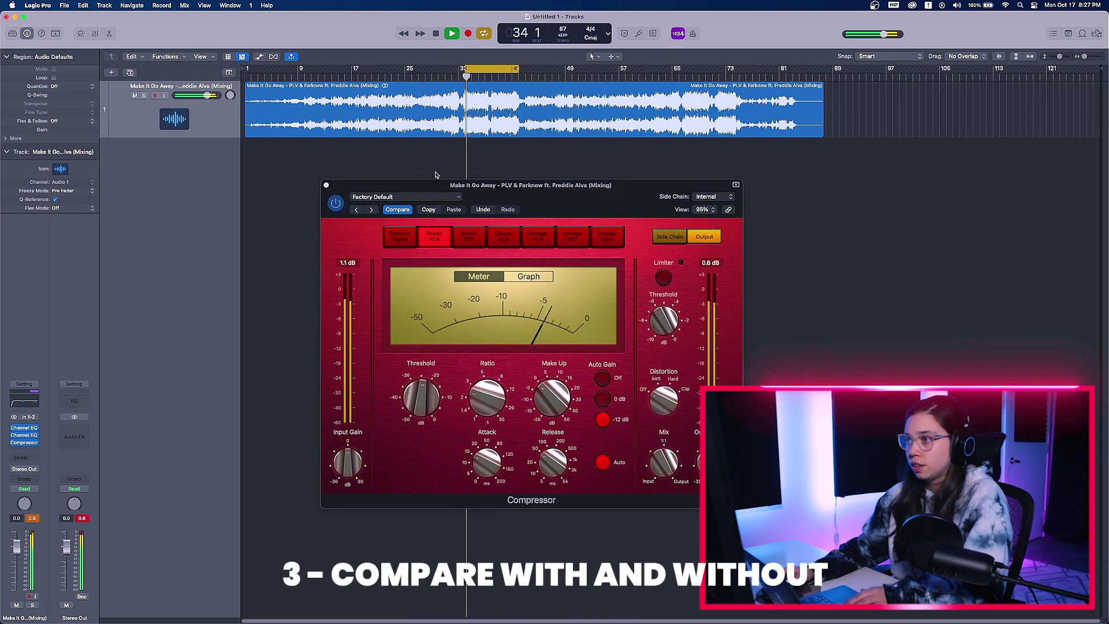
- Switch the Compressor off and on during looped playback to compare the compressed sound with the bypassed one
left_click(353, 208)
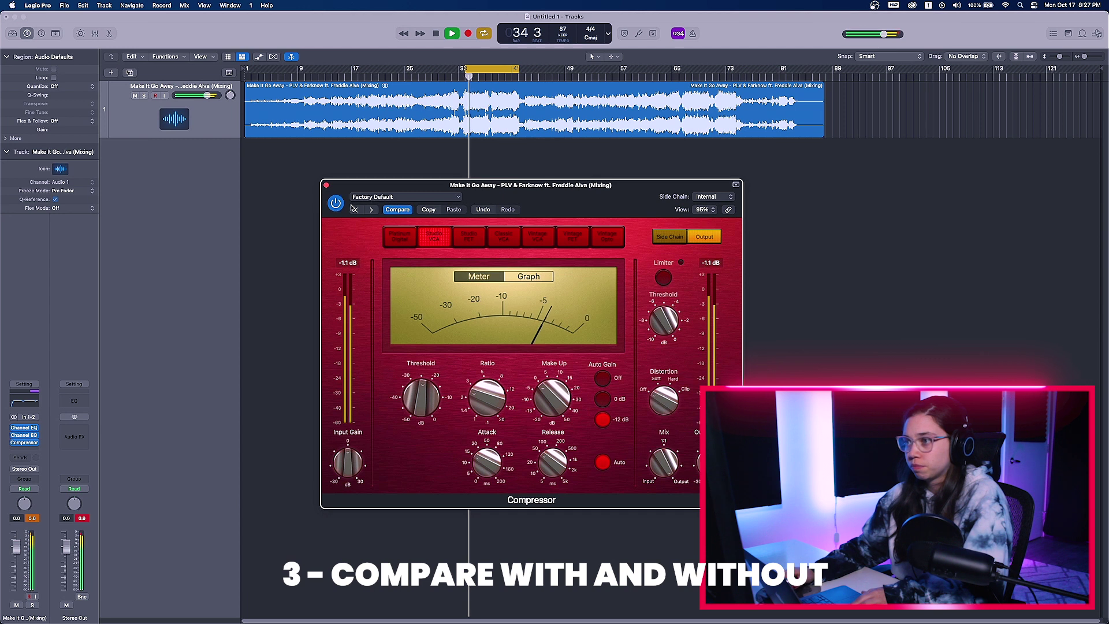
left_click(337, 208)
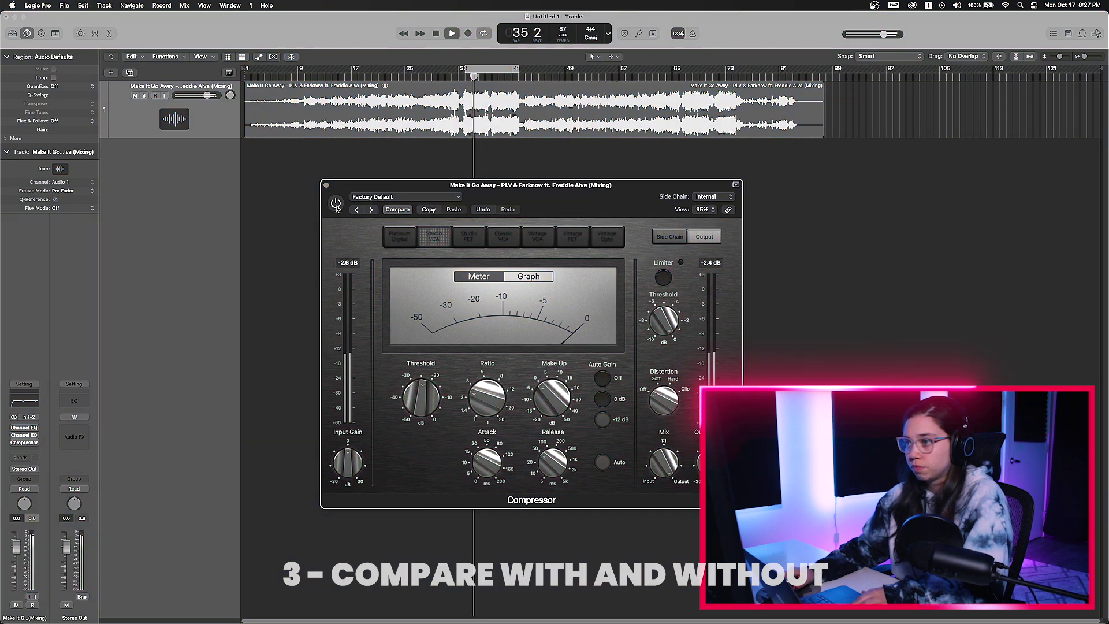
left_click(336, 207)
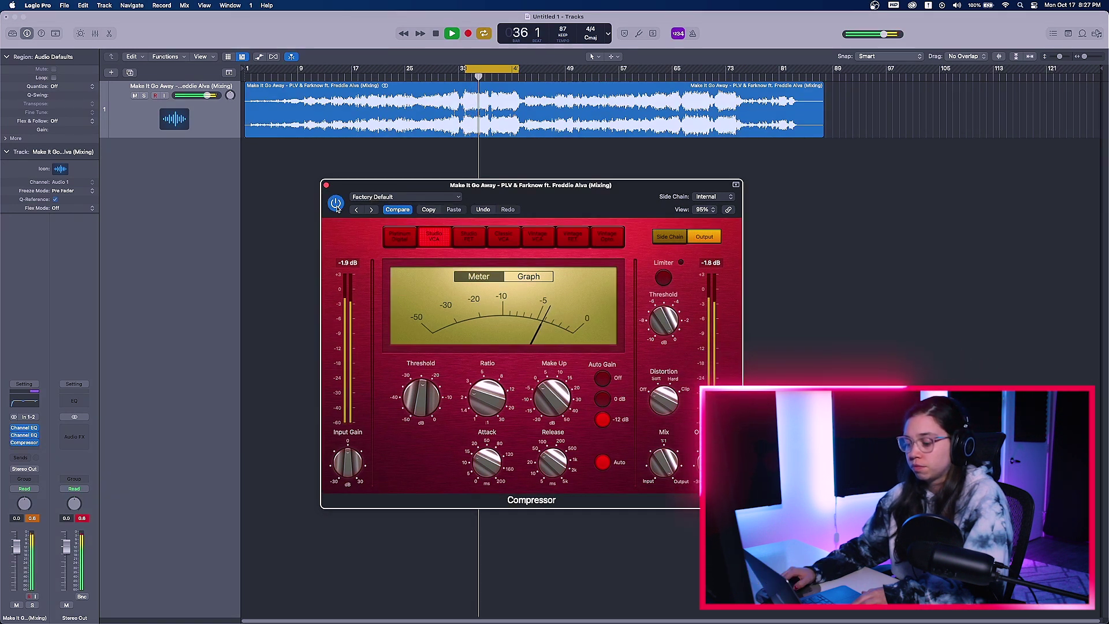
left_click(336, 204)
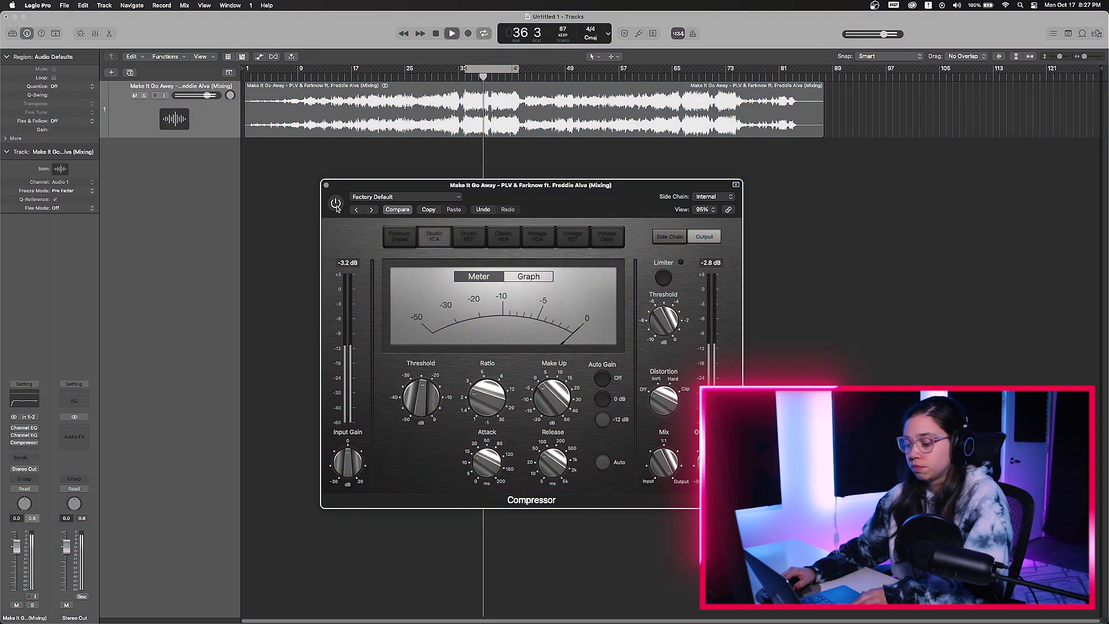
left_click(336, 205)
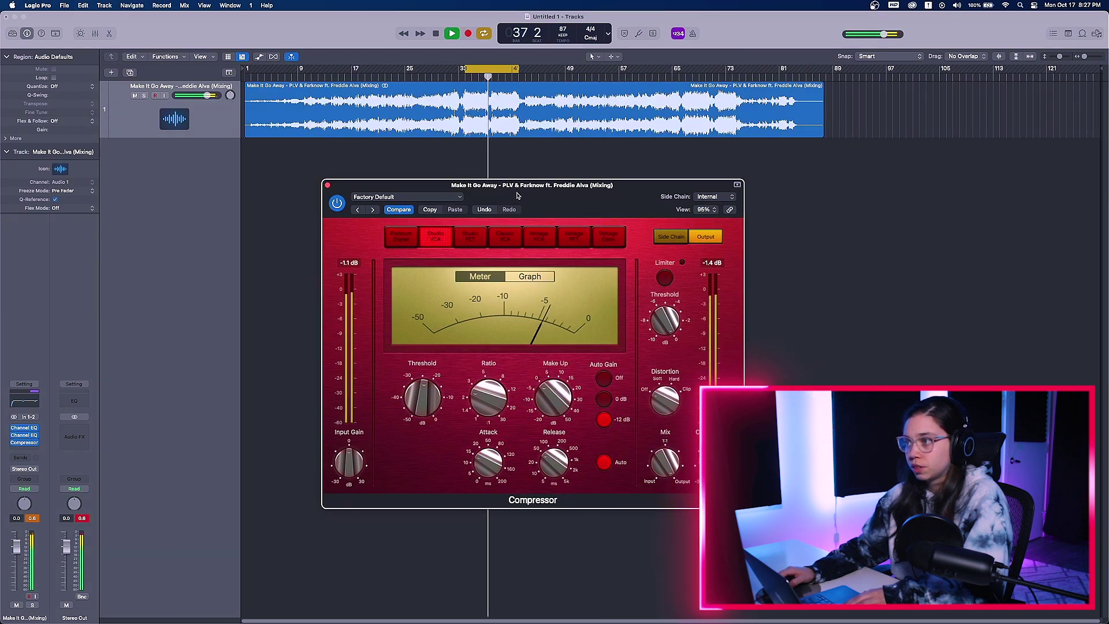
left_click_drag(513, 195, 523, 199)
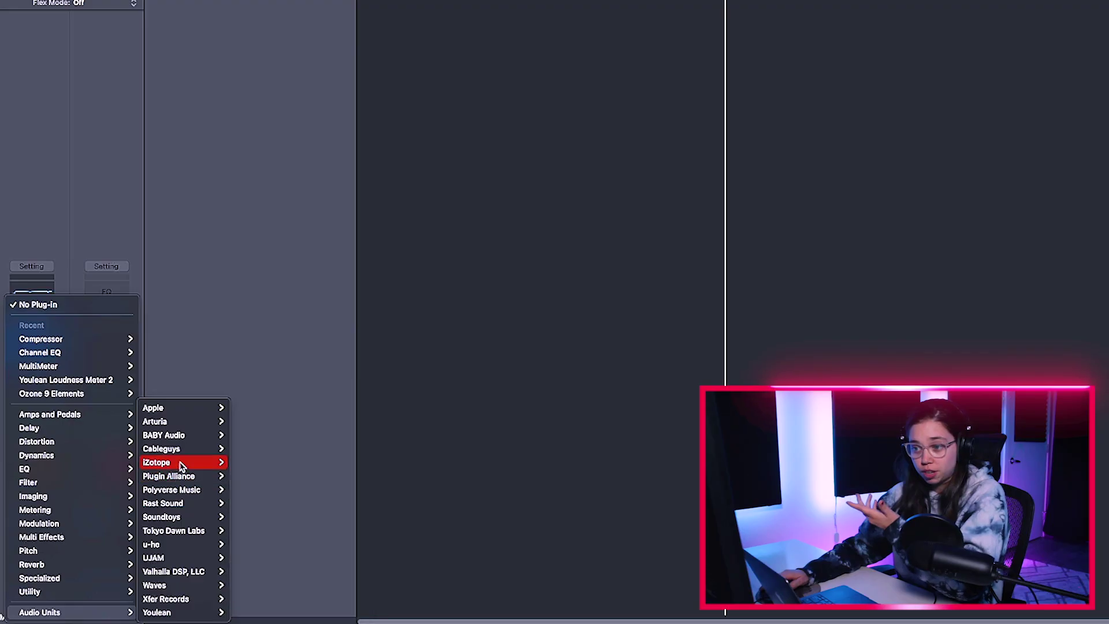
- Insert iZotope Ozone 9 Elements after the Compressor, turn off its Maximizer and show the Imager module
mouse_move(181, 463)
mouse_move(259, 465)
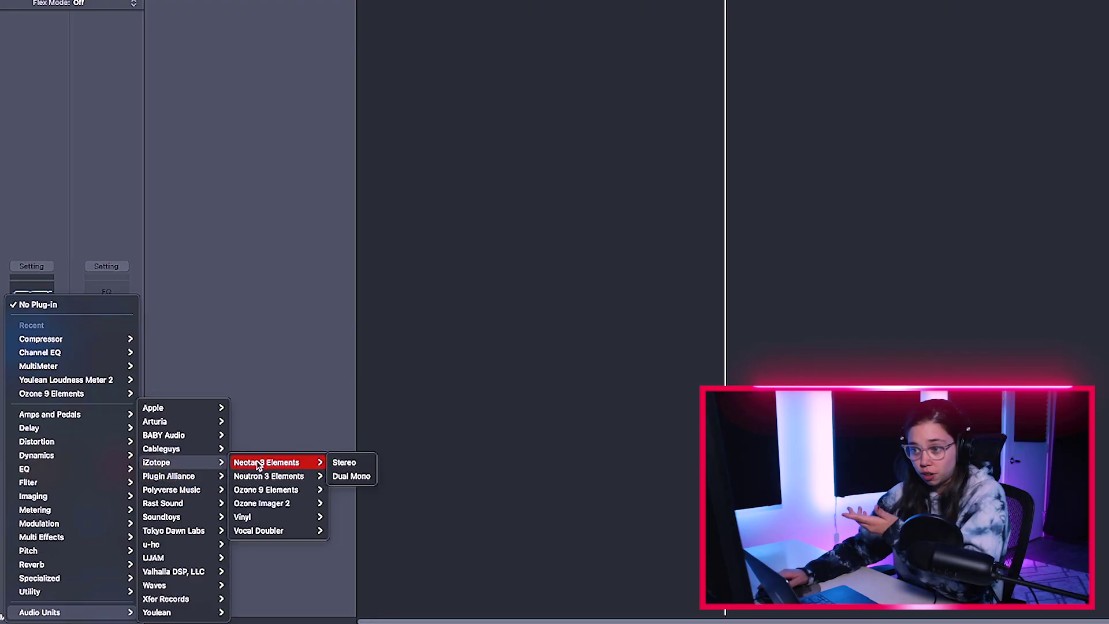
mouse_move(283, 481)
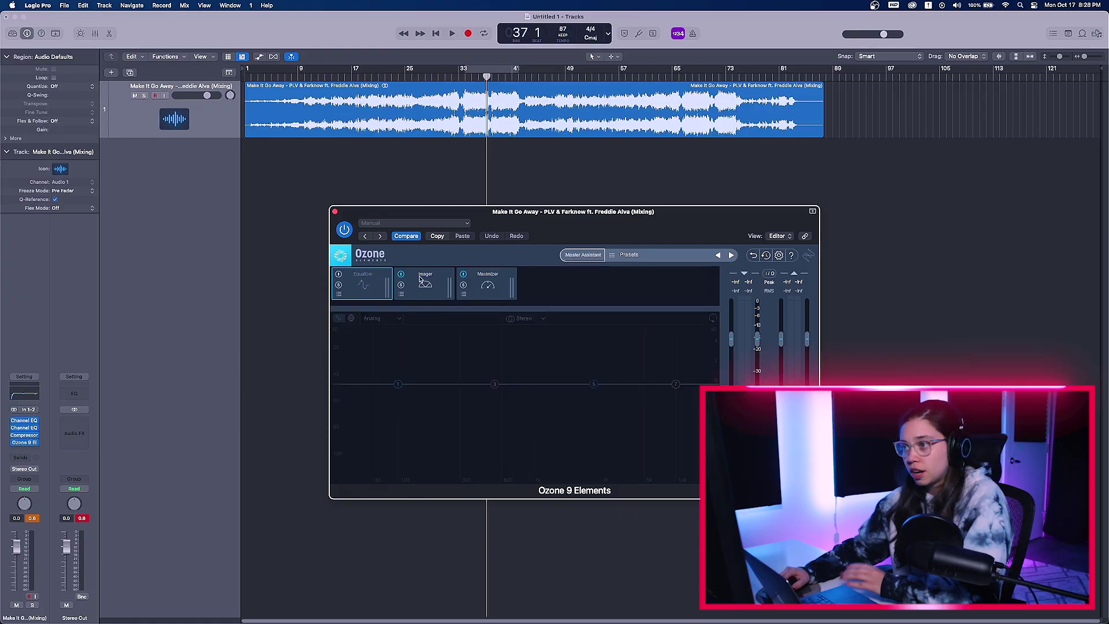
left_click(421, 280)
left_click(465, 277)
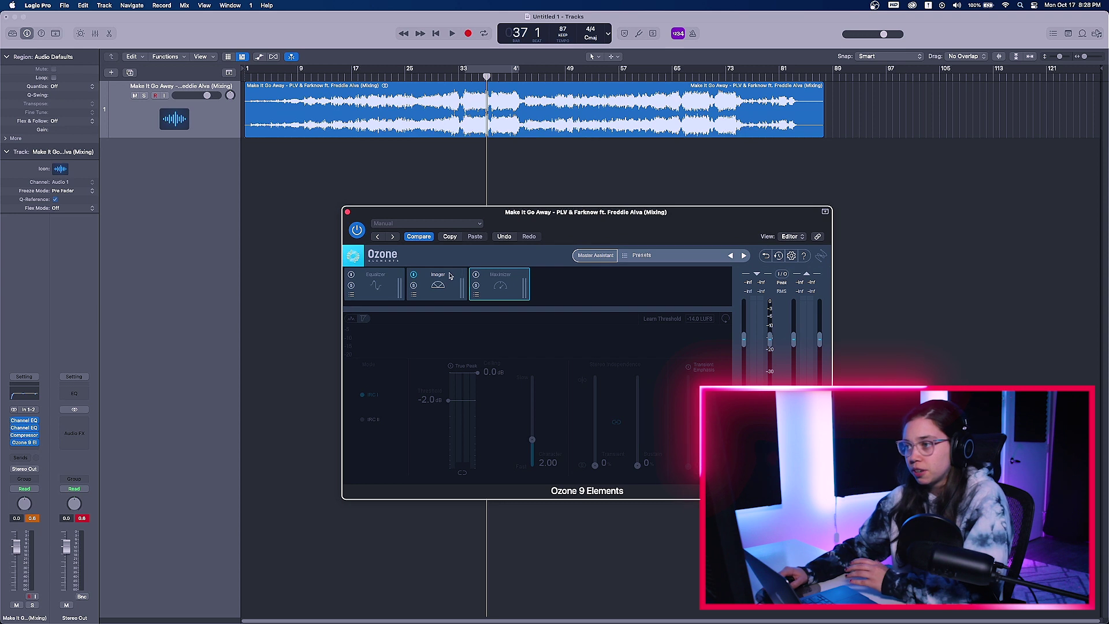
left_click(450, 275)
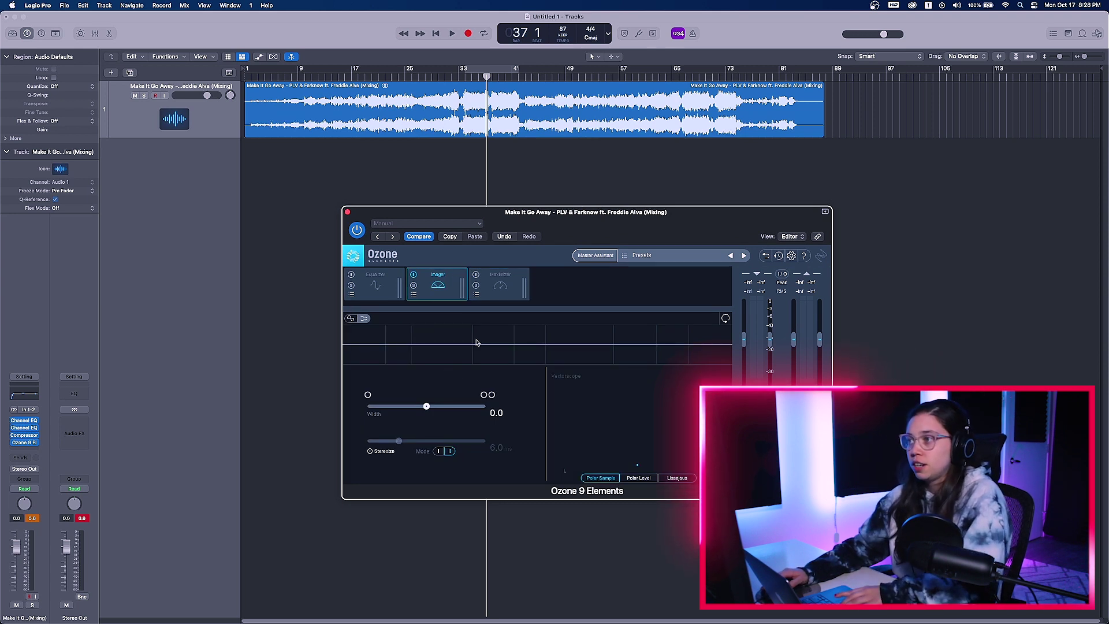
- Widen the stereo image to a width of 12.6 in the Imager during looped playback and compare it with bypass
key("c")
key("space")
left_click_drag(427, 406, 448, 408)
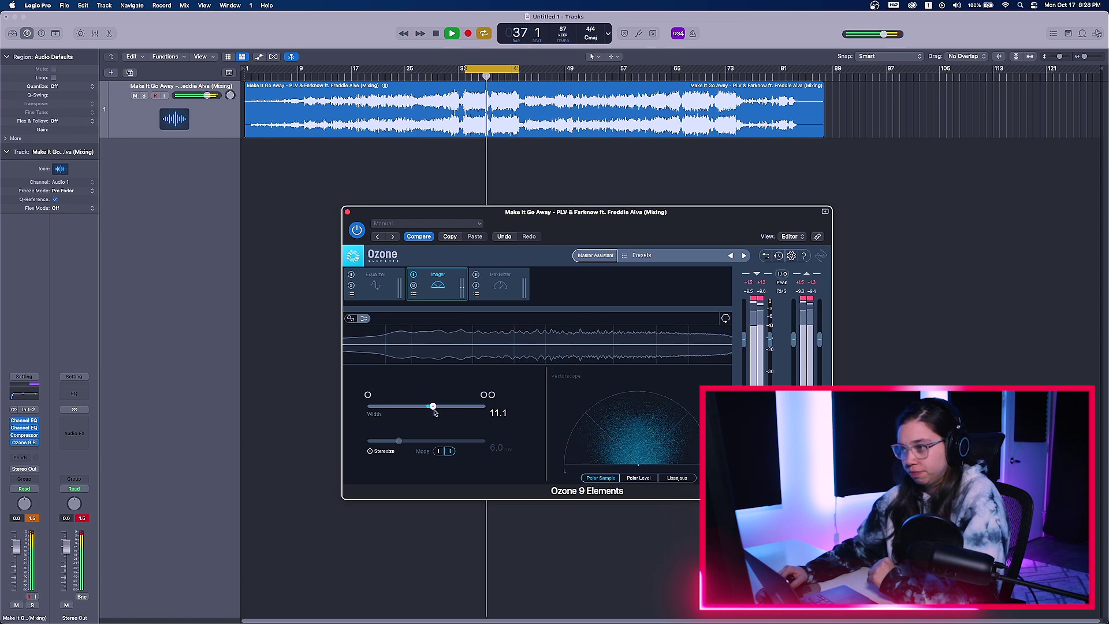
left_click_drag(419, 223, 411, 224)
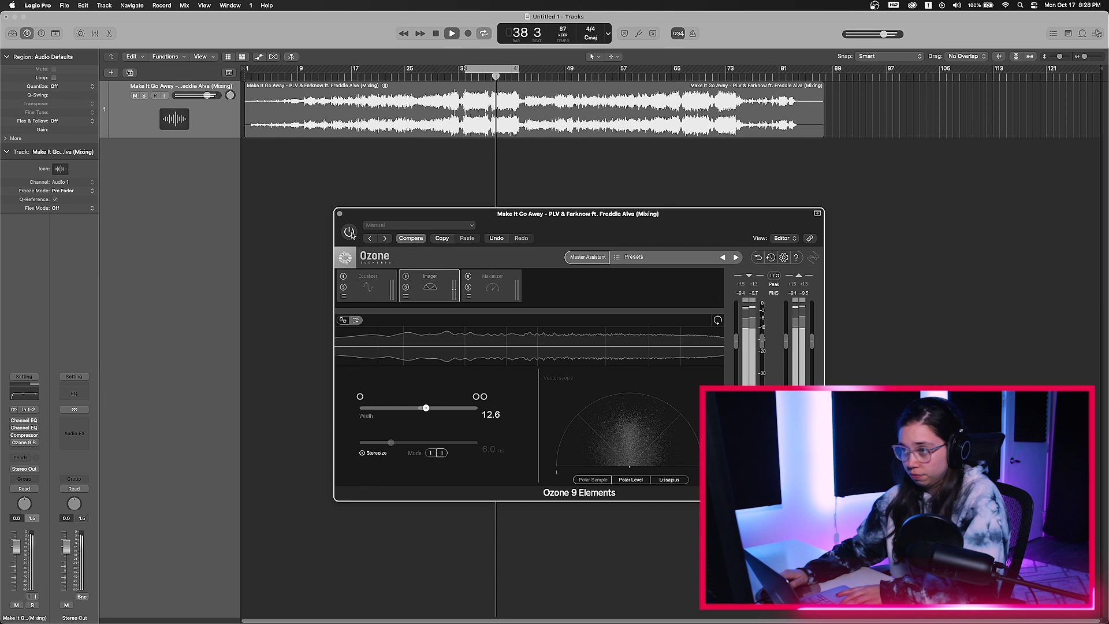
left_click(350, 234)
left_click_drag(385, 218, 380, 217)
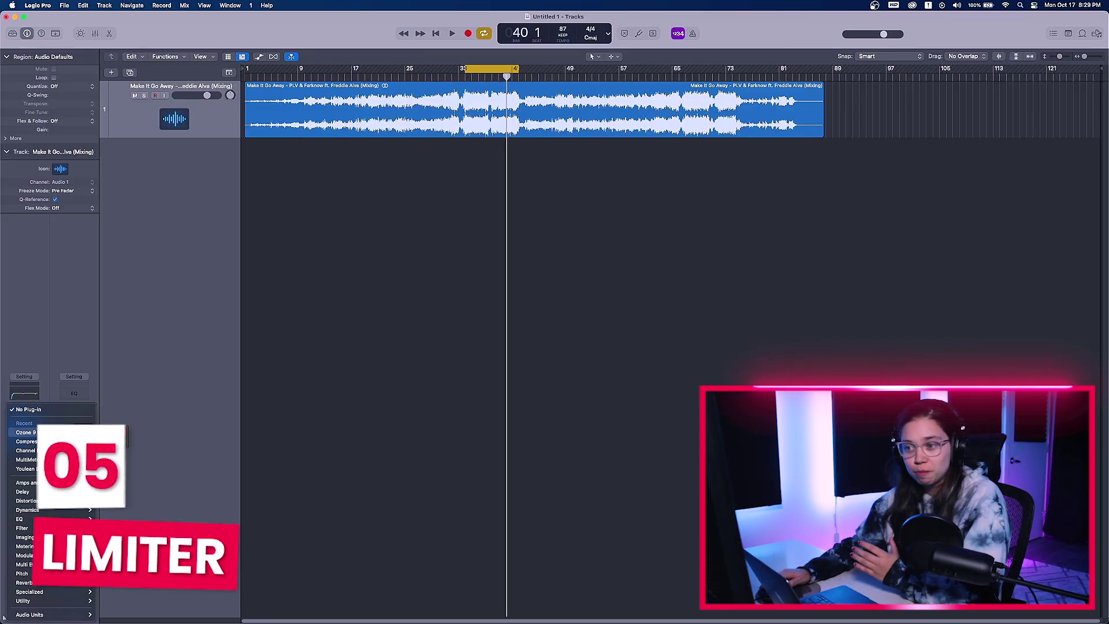
- Insert a second Ozone 9 Elements as the limiter with only its Maximizer on, and place its window below the track
left_click(25, 432)
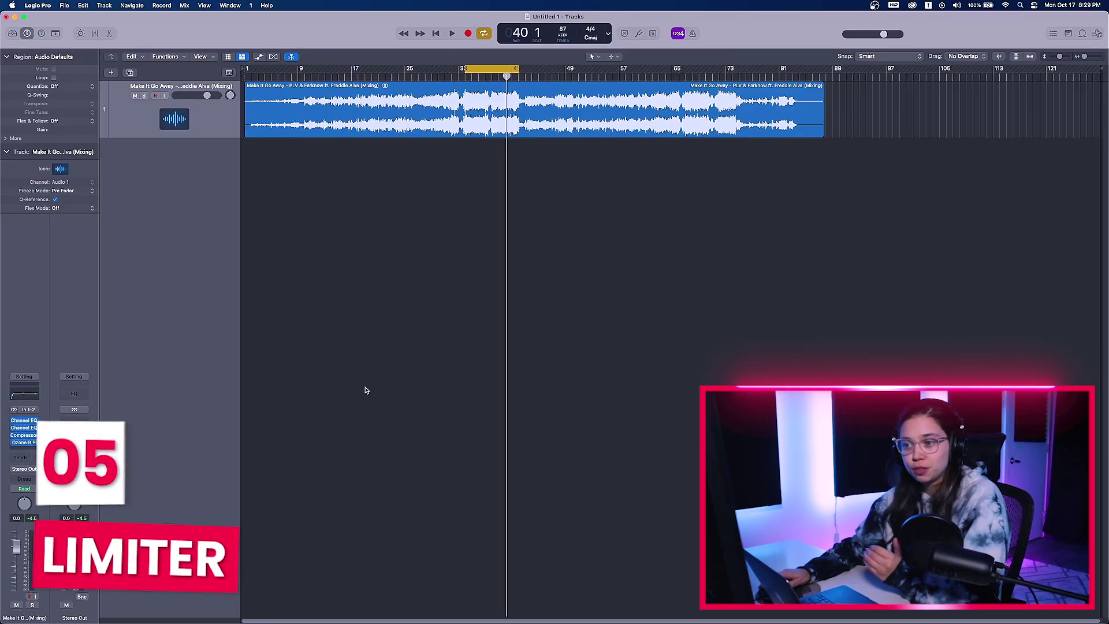
left_click(493, 195)
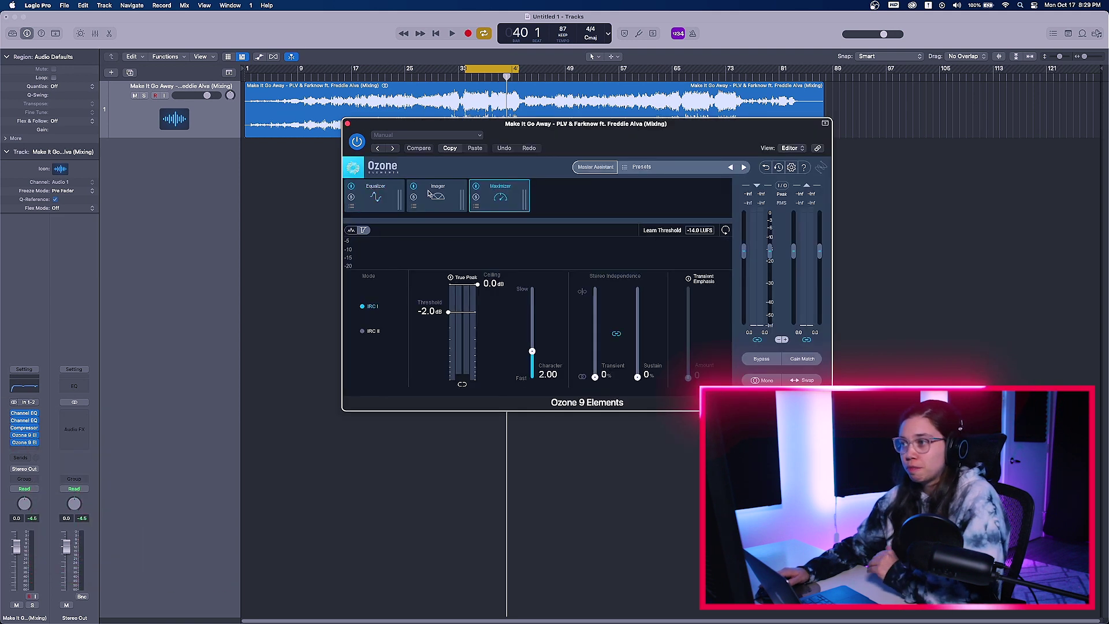
left_click_drag(570, 140, 529, 220)
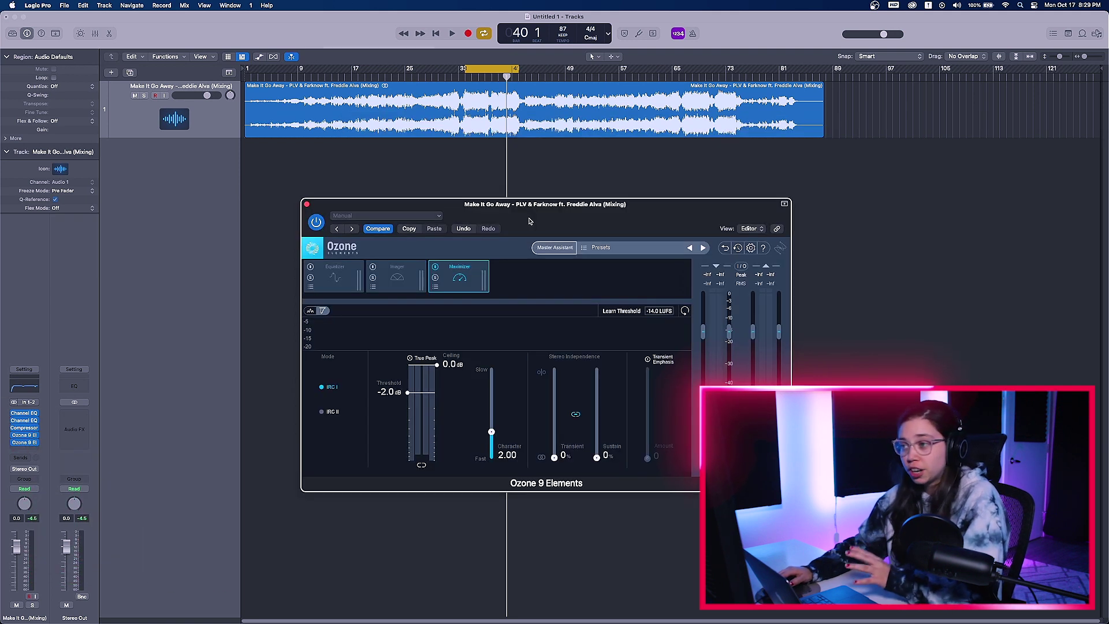
- Run Ozone's Master Assistant at Medium intensity for Streaming on the loop and accept its settings
left_click(553, 248)
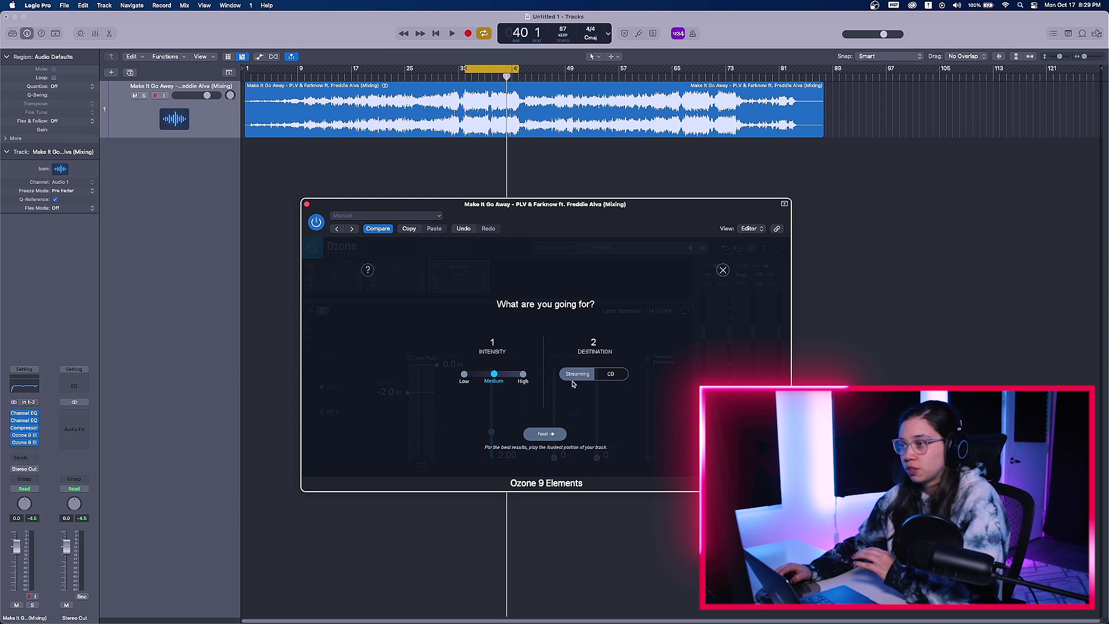
left_click(546, 434)
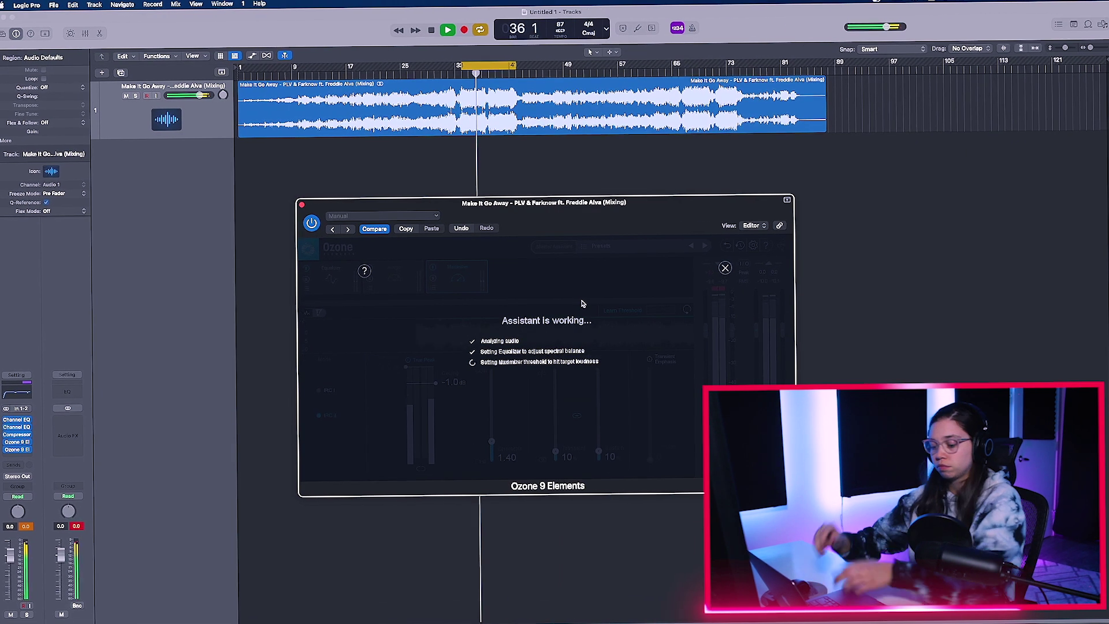
left_click(547, 423)
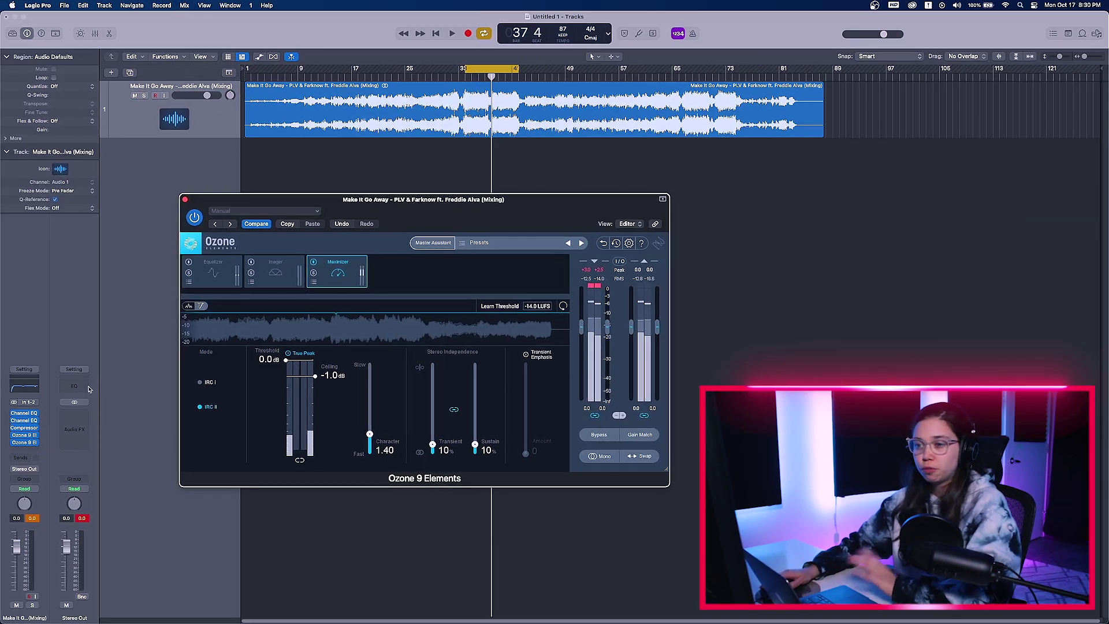
- Insert Youlean Loudness Meter 2 after the limiter, set the Maximizer threshold to -7.8 dB during playback and arrange both windows side by side
left_click(32, 450)
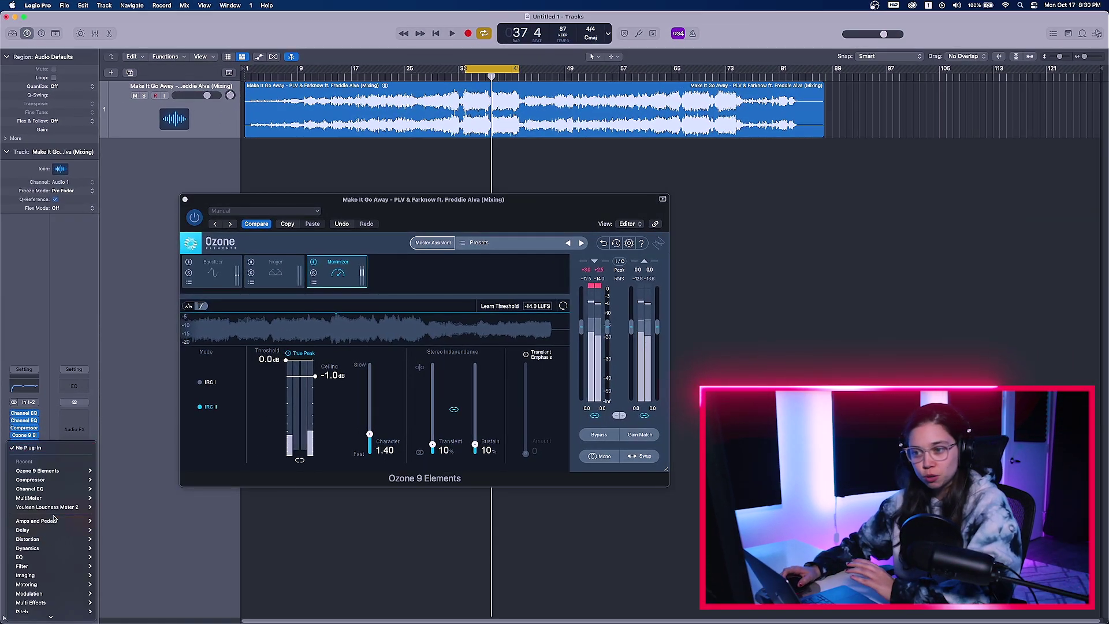
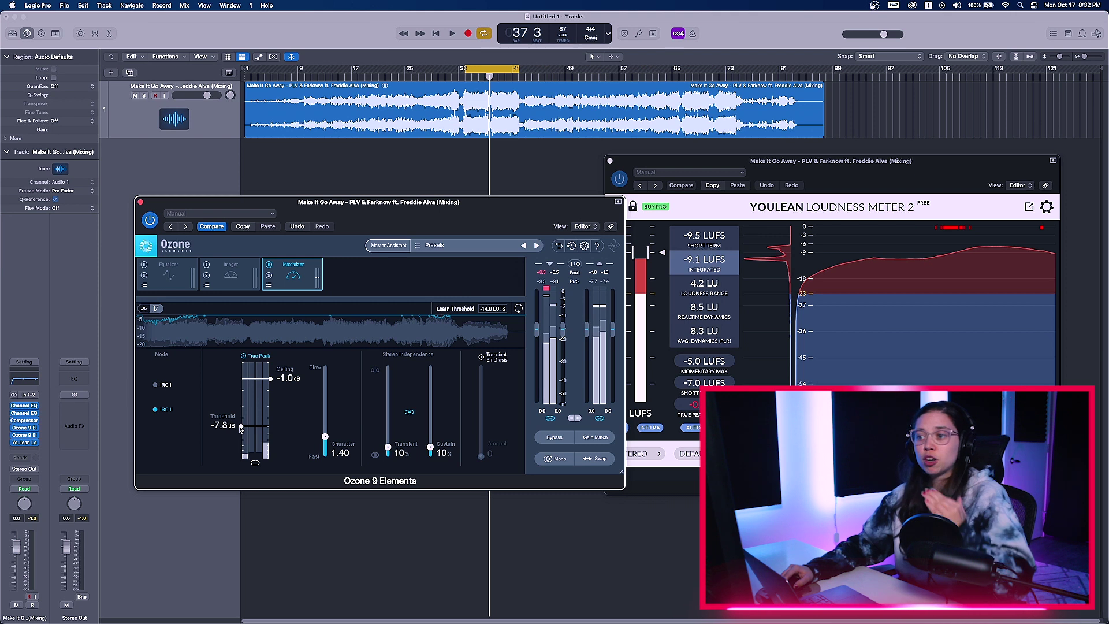
key("space")
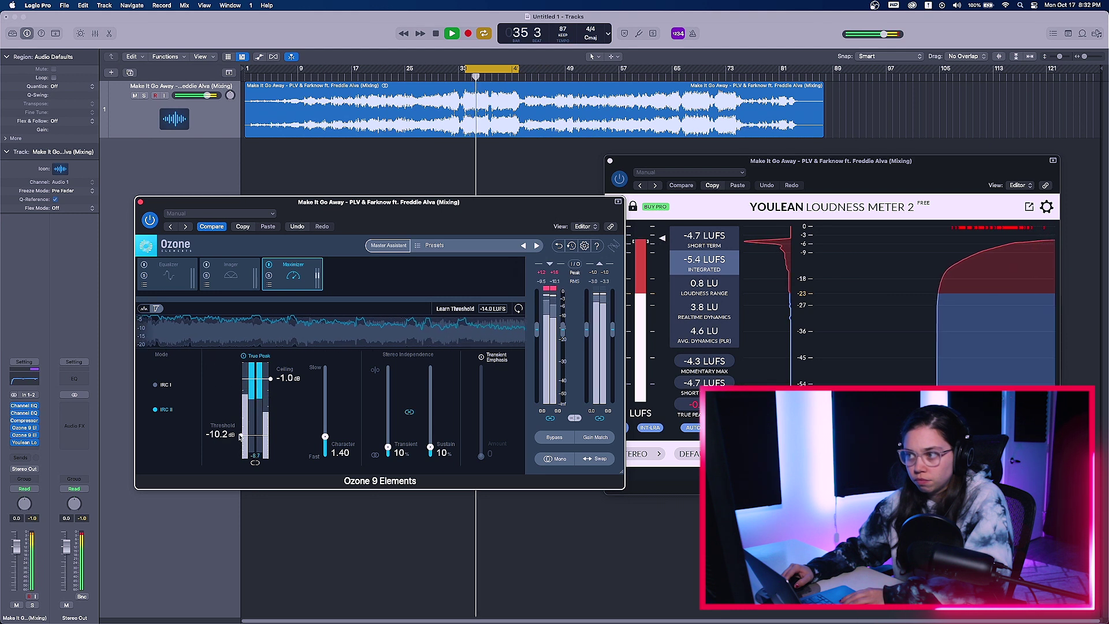
left_click_drag(241, 437, 237, 427)
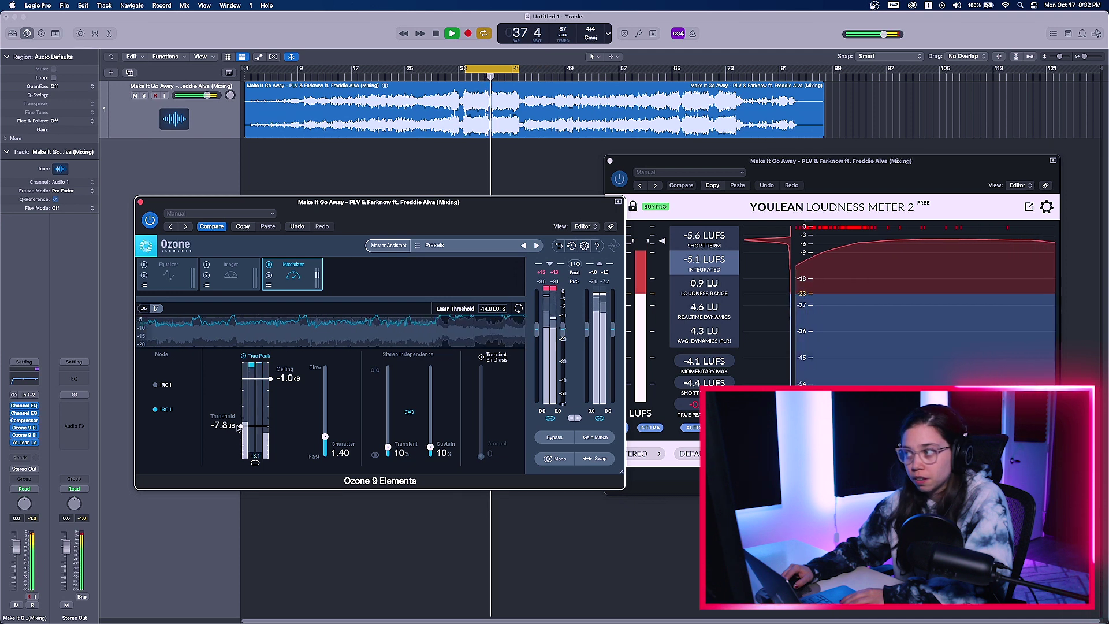
left_click_drag(811, 164, 815, 159)
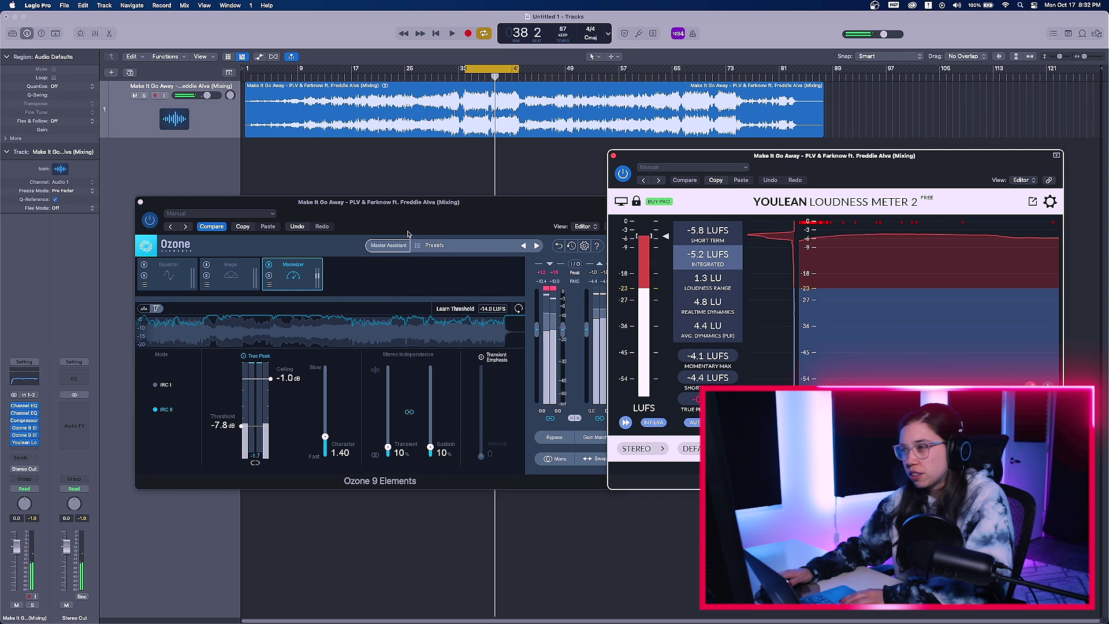
left_click_drag(407, 237, 381, 238)
- Raise the Maximizer threshold to -7.0 dB during looped playback while watching the loudness meter
key("space")
left_click_drag(214, 428, 213, 426)
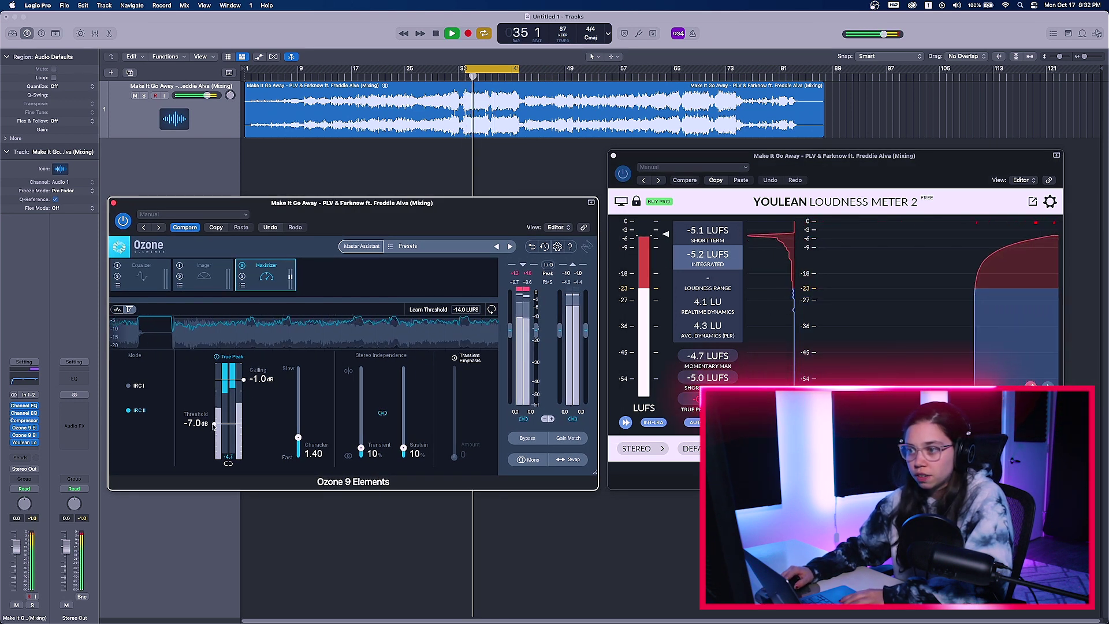
left_click_drag(472, 222, 468, 220)
key("space")
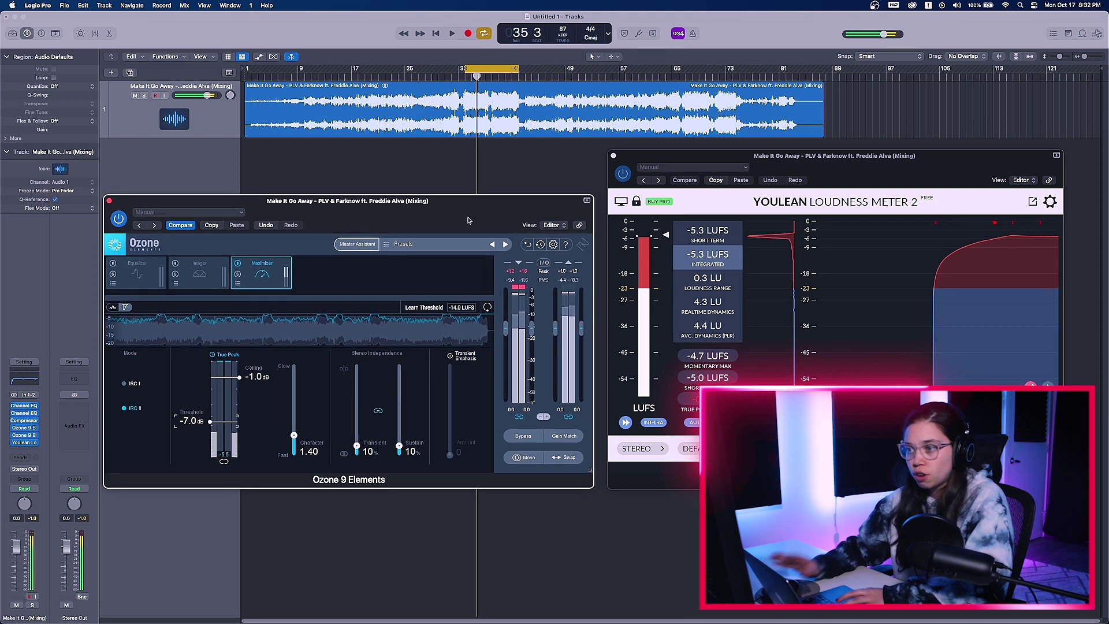
left_click_drag(468, 220, 469, 218)
key("space")
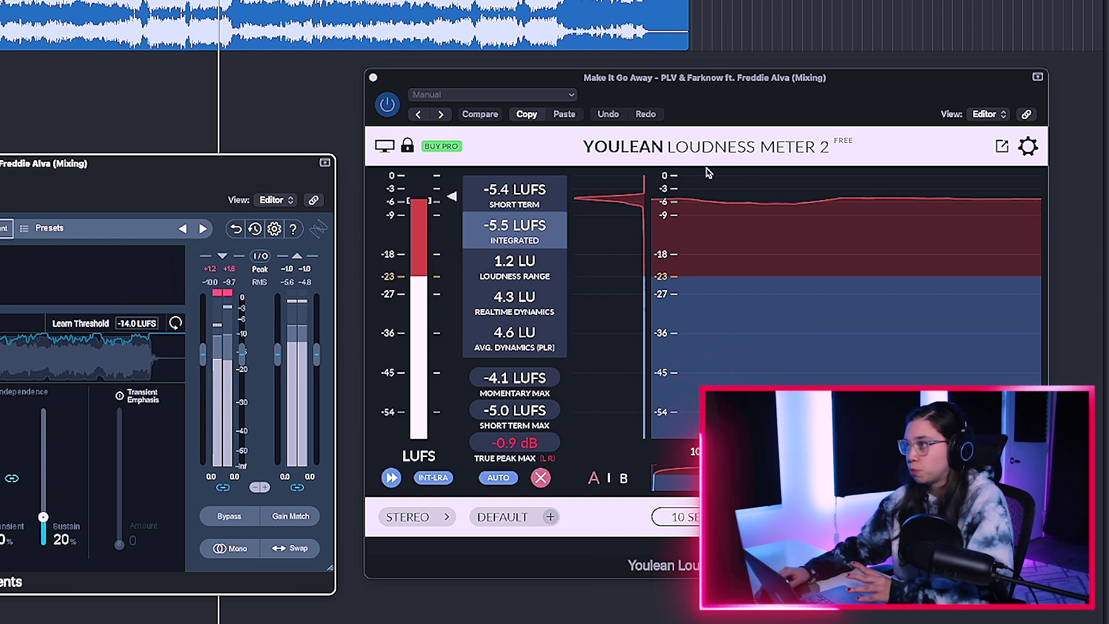
- Move the cycle range to the end of the song around bar 73 and check that section's loudness during playback
left_click_drag(503, 75, 737, 74)
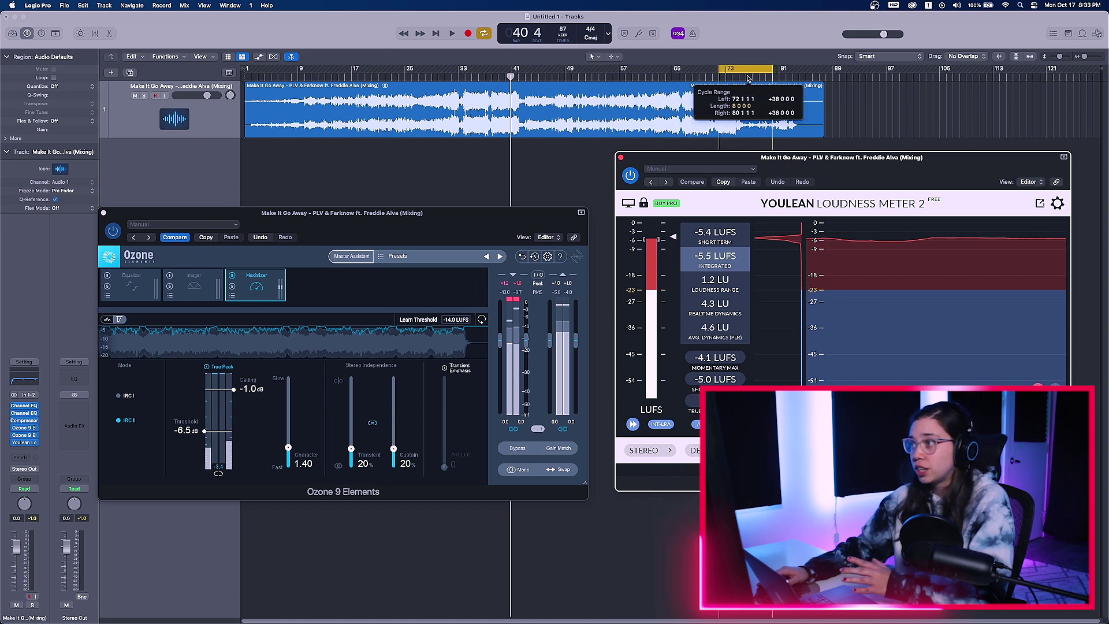
key("space")
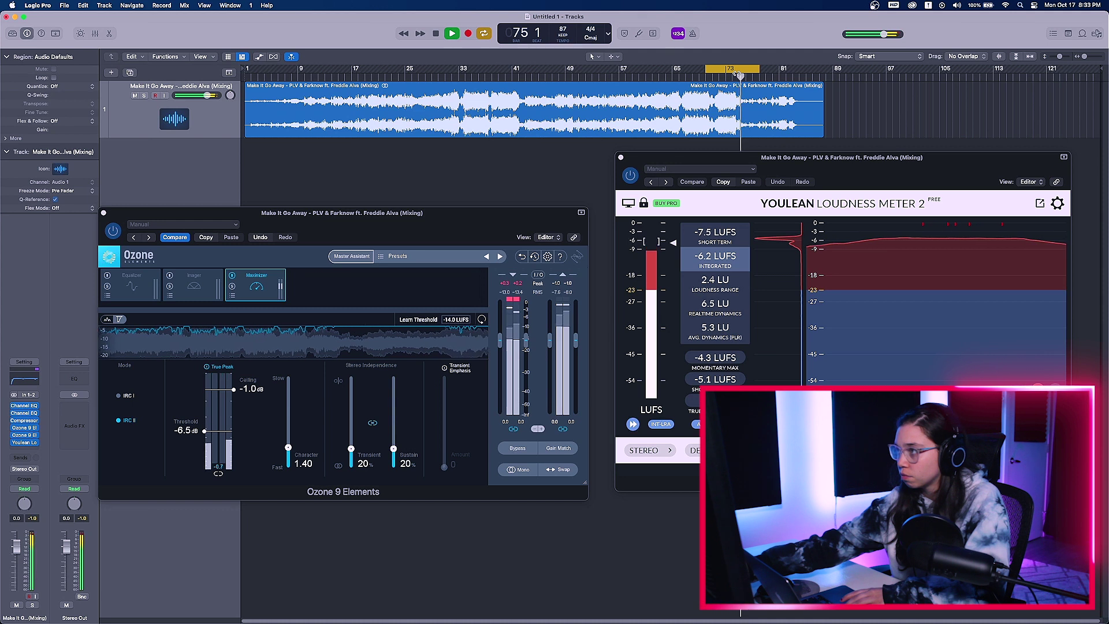
left_click_drag(391, 219, 403, 217)
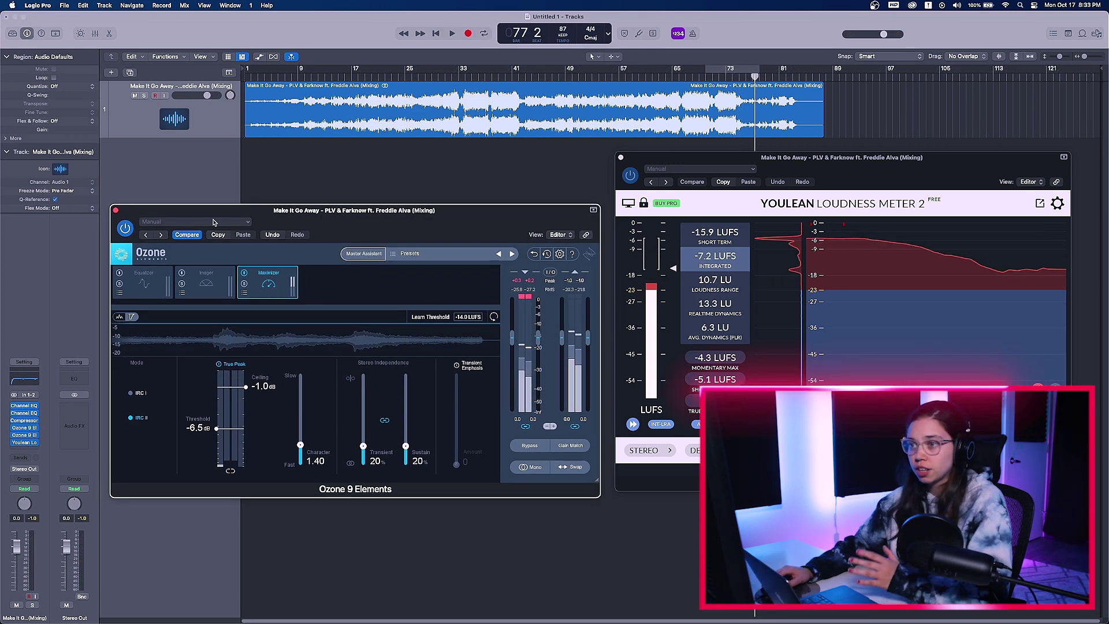
- Close the open plug-in windows, insert a stereo MultiMeter after the loudness meter and place its window below the track
left_click(116, 210, "alt")
left_click(29, 449)
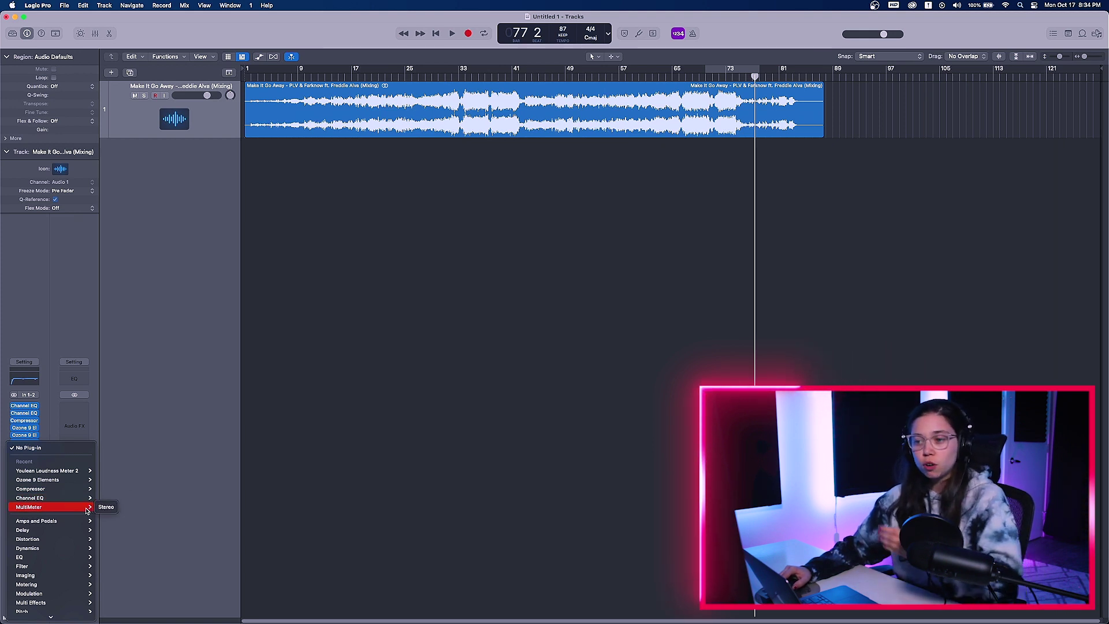
left_click(103, 508)
left_click_drag(587, 146, 577, 200)
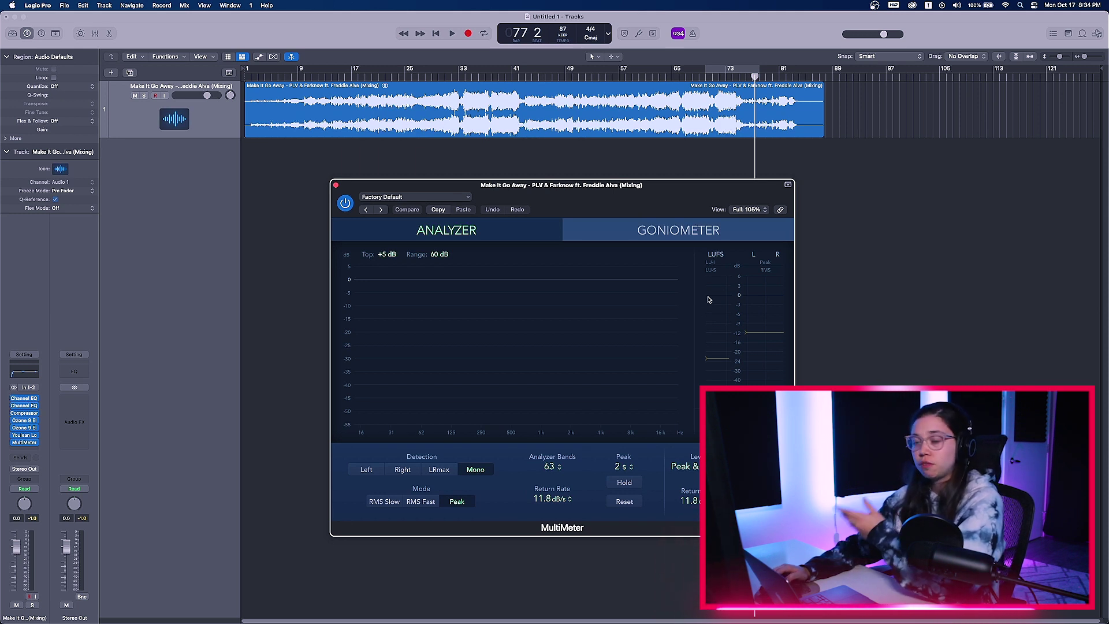
left_click_drag(671, 194, 676, 203)
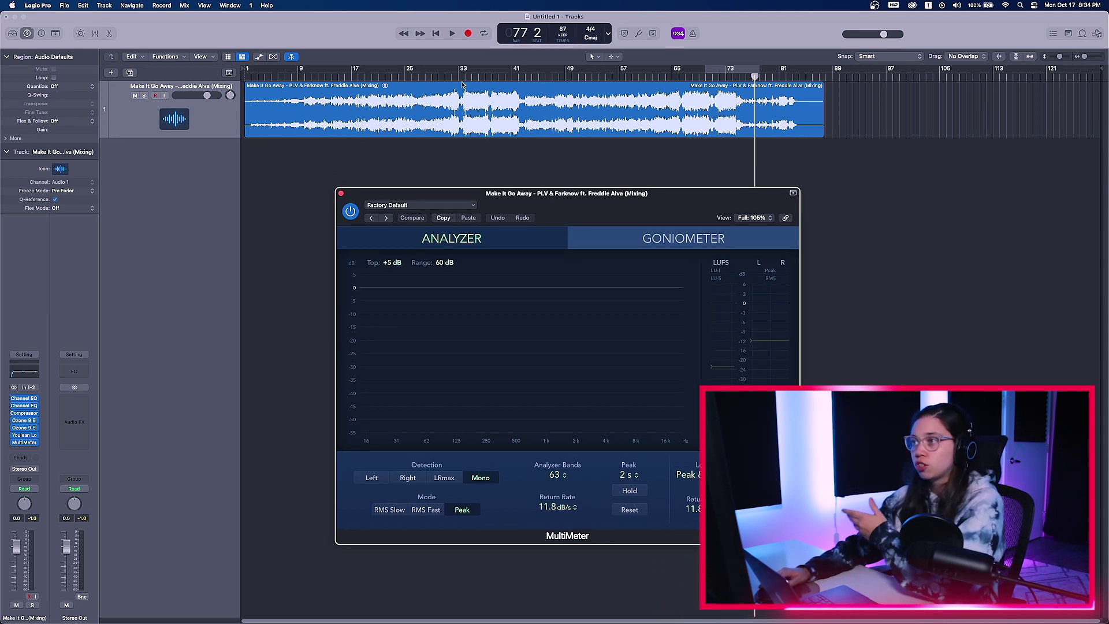
- Set the cycle range to about bars 33 to 41 and play it to check the mix in the MultiMeter
left_click_drag(462, 78, 514, 78)
key("space")
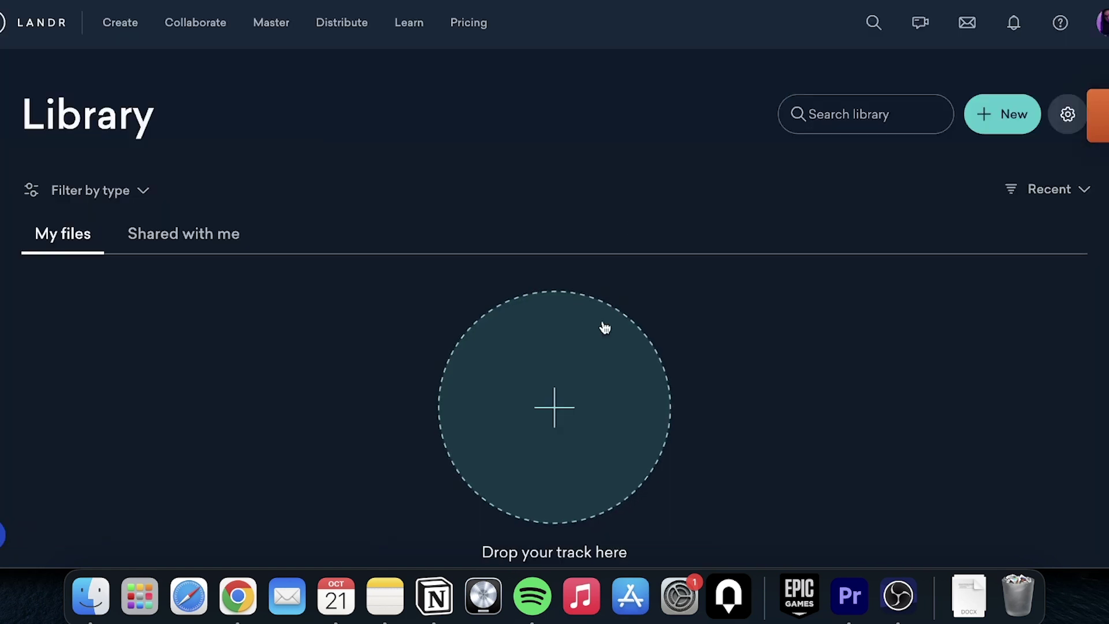
- Switch to the LANDR website and open its music distribution overview
left_click(345, 22)
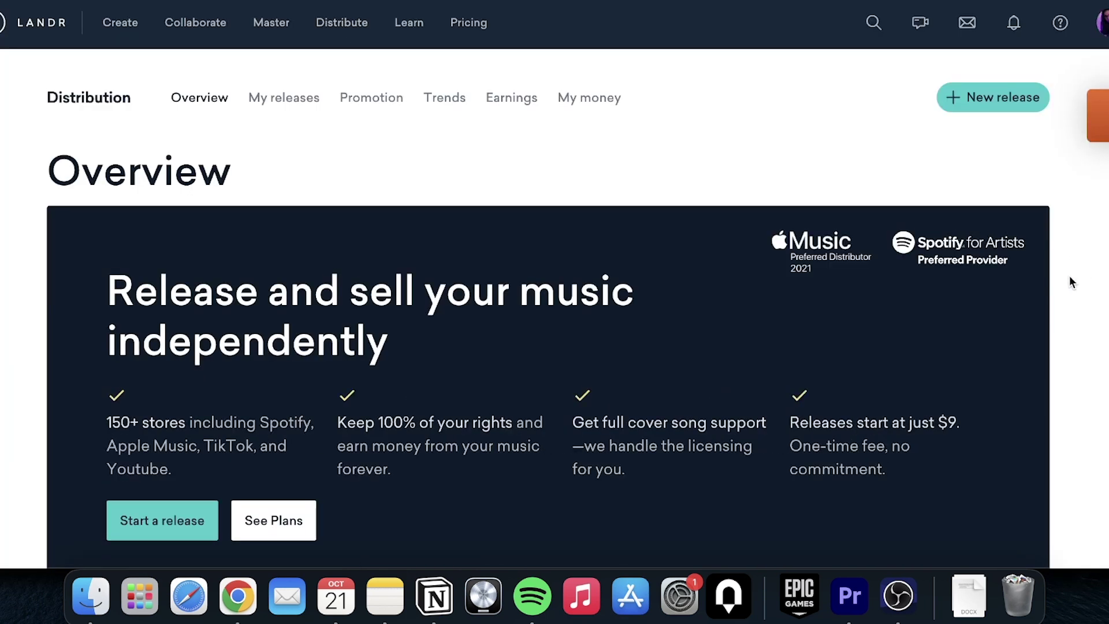
mouse_move(122, 30)
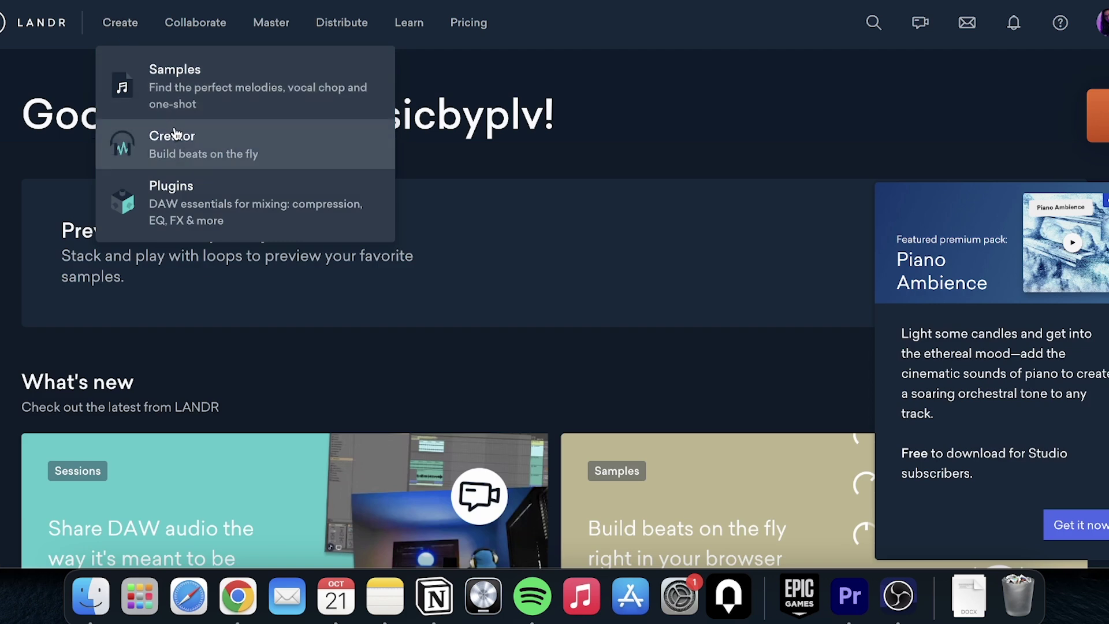
mouse_move(187, 26)
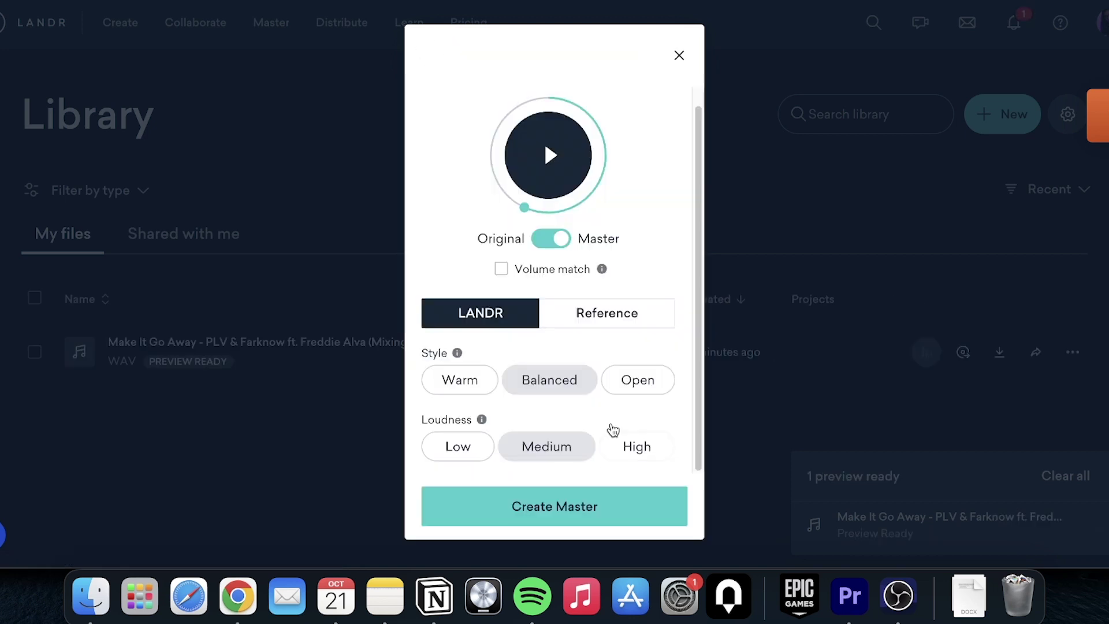
- Create a WAV master of the uploaded Make It Go Away mix using the Fade_Away reference track, and switch its playback from original to master
left_click(598, 317)
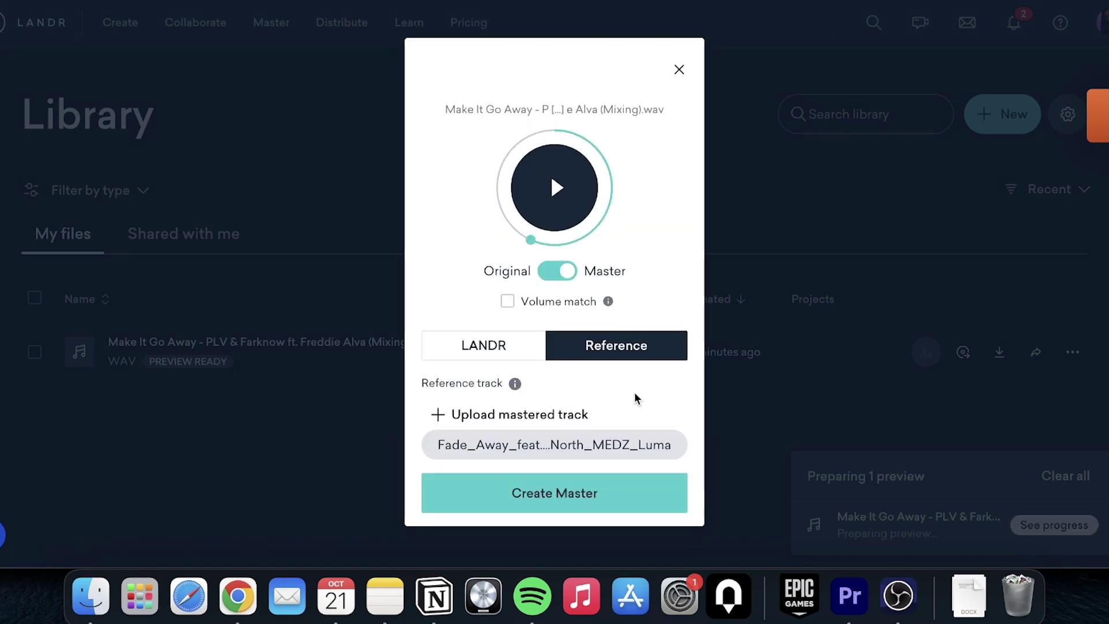
left_click(573, 498)
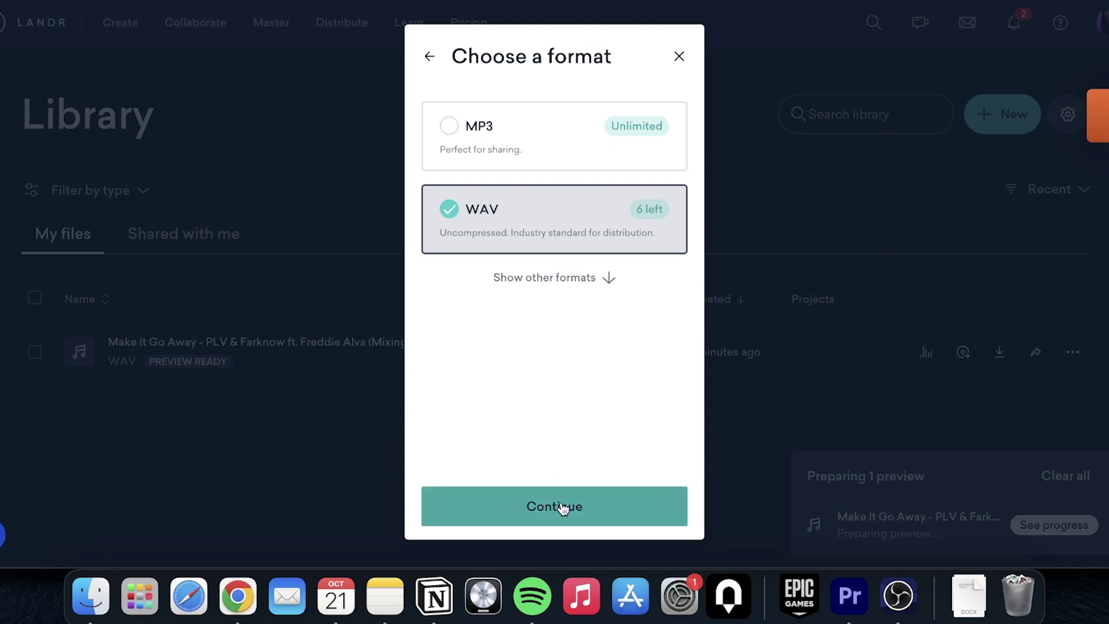
left_click(563, 507)
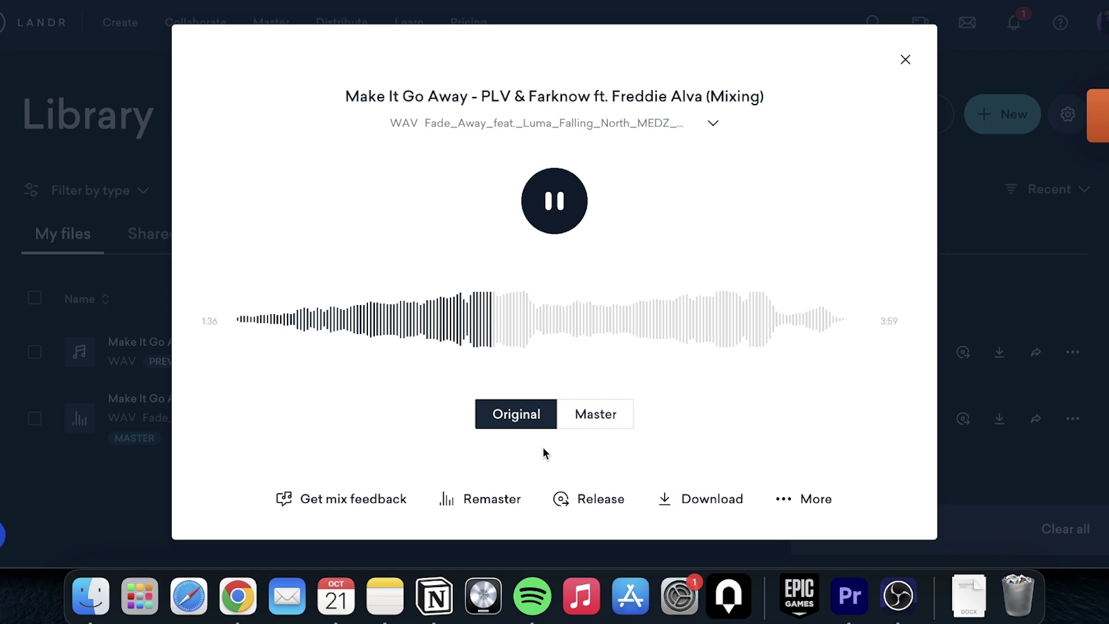
left_click(595, 414)
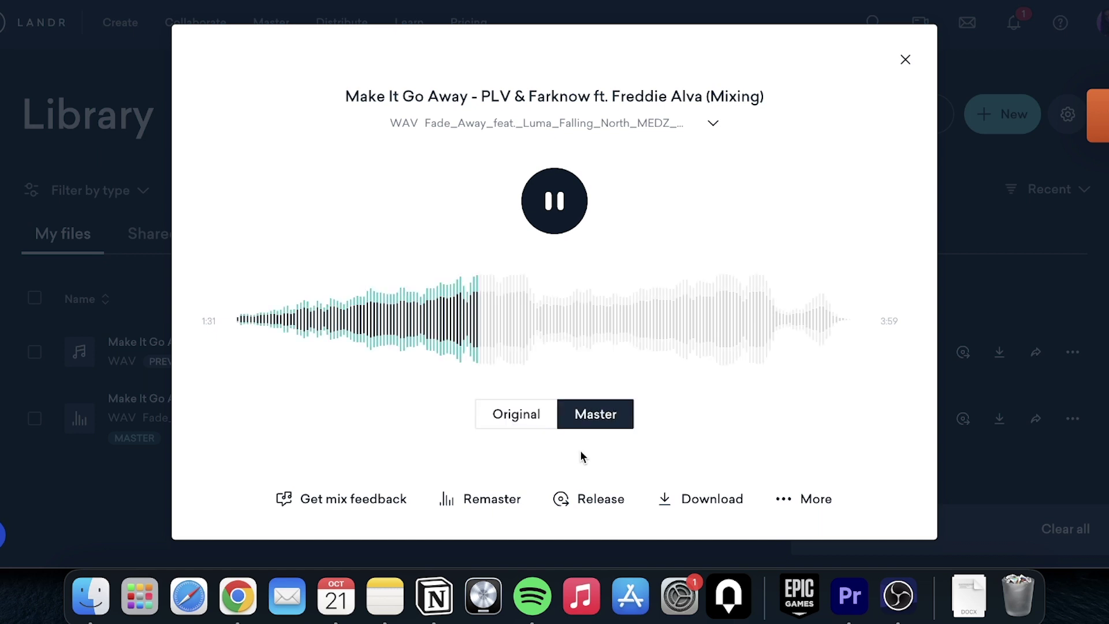